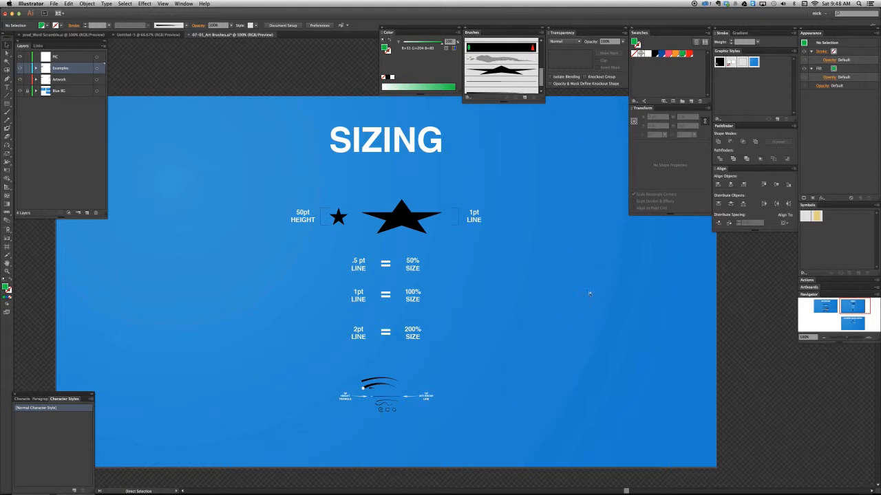
# Step: Examine the line-weight sizing rules and the 1pt triangle art brush samples on the SIZING artboard
pyautogui.press('super+minus')
pyautogui.press('super+minus')
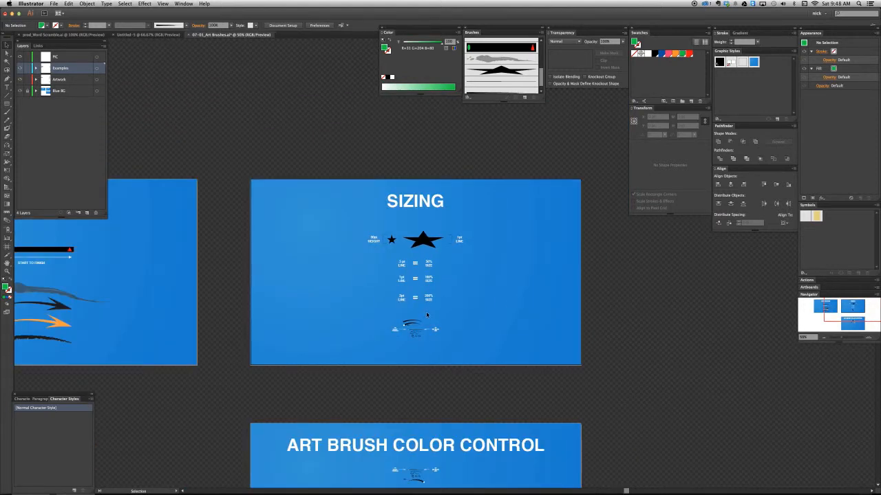
pyautogui.moveTo(276, 319); pyautogui.dragTo(282, 319)
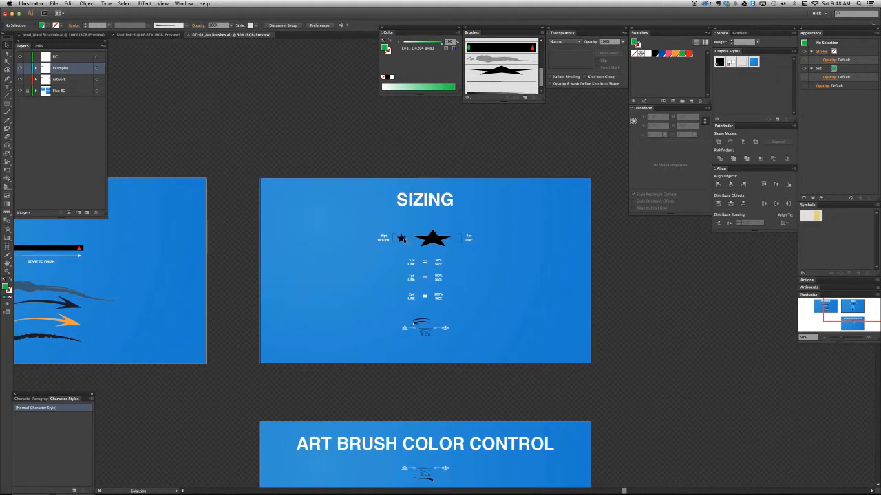
pyautogui.press('super+equal')
pyautogui.press('super+equal')
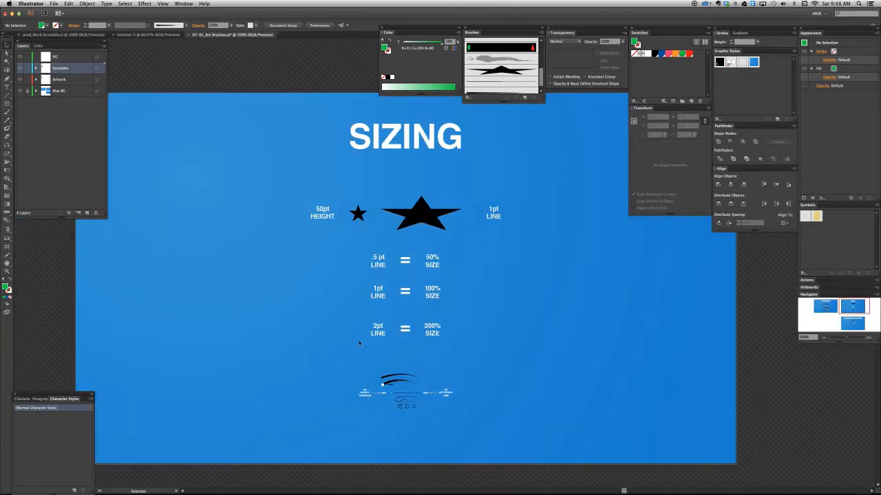
pyautogui.press('super+equal')
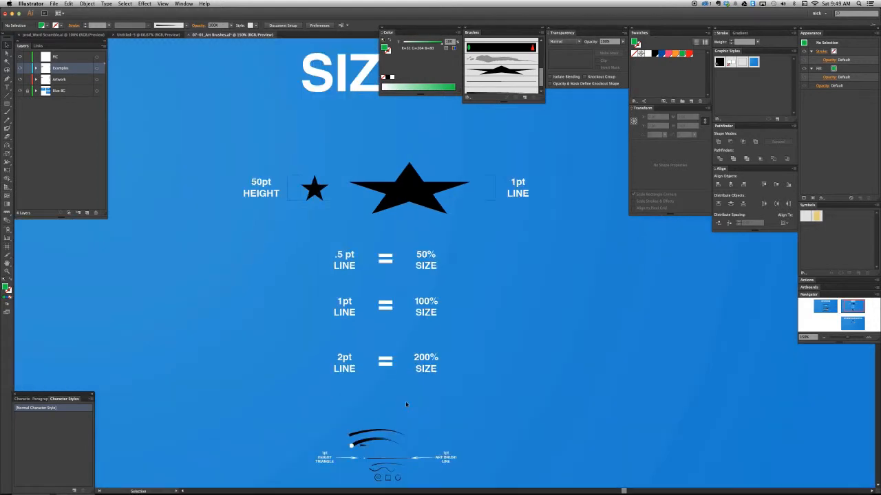
pyautogui.moveTo(410, 416); pyautogui.dragTo(411, 318)
pyautogui.press('z')
pyautogui.moveTo(299, 319); pyautogui.dragTo(477, 391)
pyautogui.moveTo(466, 340); pyautogui.dragTo(441, 357)
pyautogui.press('v')
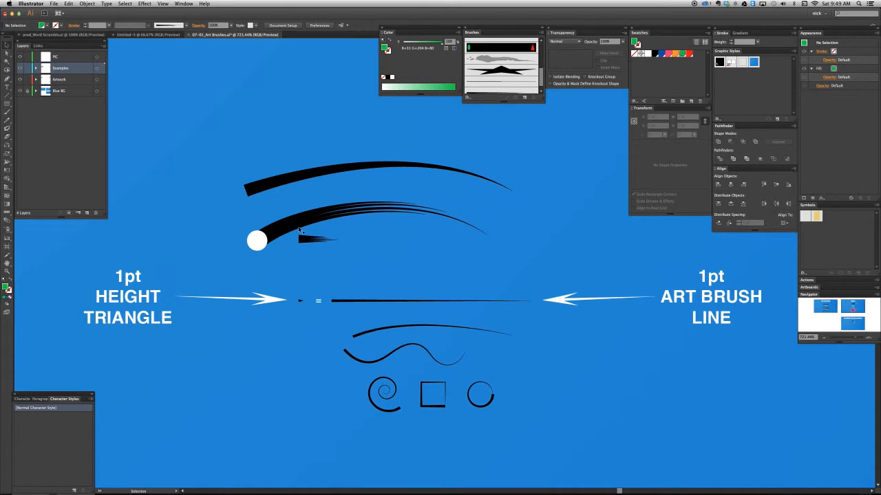
pyautogui.press('a')
pyautogui.hotkey('ctrl', '-')
pyautogui.hotkey('ctrl', '-')
pyautogui.hotkey('ctrl', '-')
pyautogui.press('v')
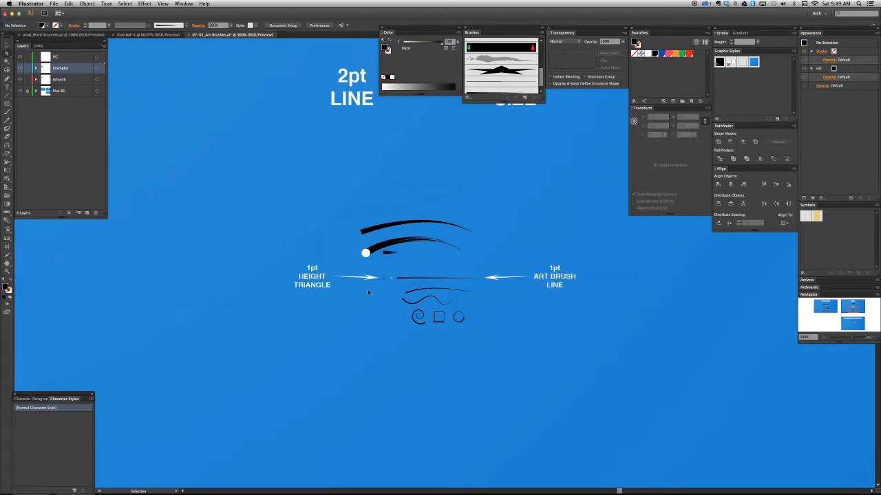
pyautogui.press('a')
pyautogui.press('v')
pyautogui.hotkey('ctrl', '-')
pyautogui.hotkey('ctrl', '-')
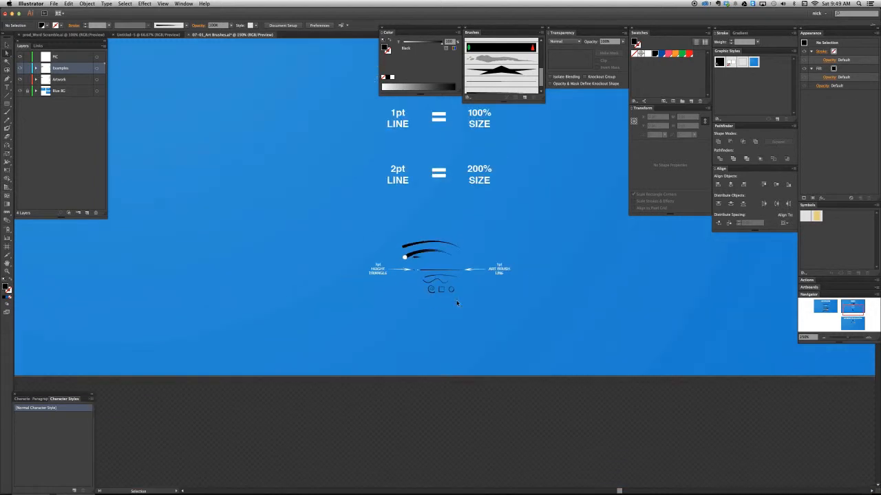
pyautogui.hotkey('ctrl', '-')
pyautogui.hotkey('ctrl', '-')
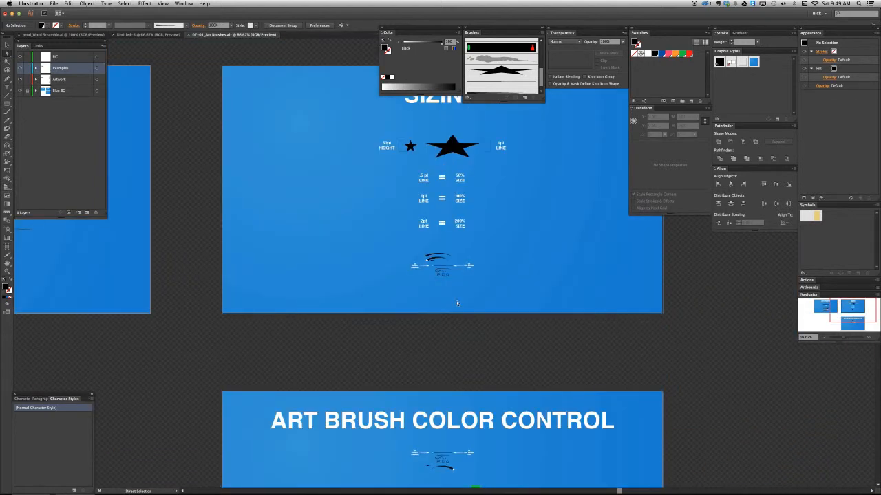
pyautogui.scroll(-1, 456, 304)
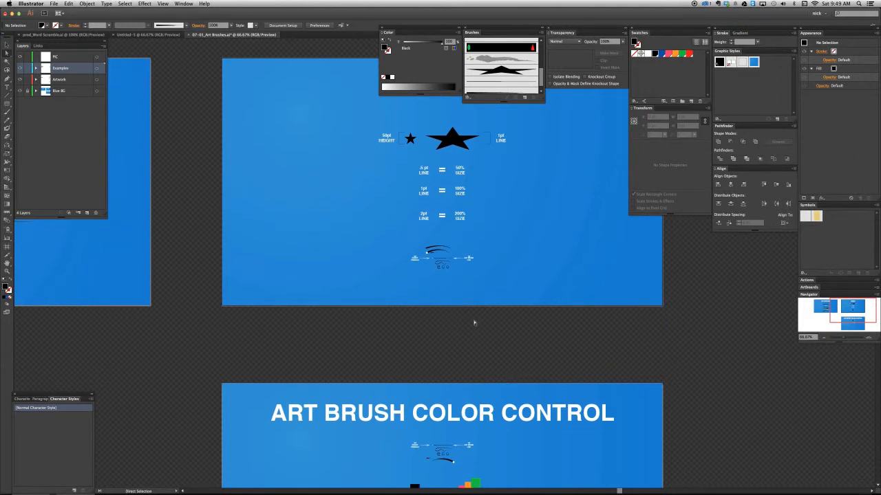
pyautogui.moveTo(517, 277); pyautogui.dragTo(507, 289)
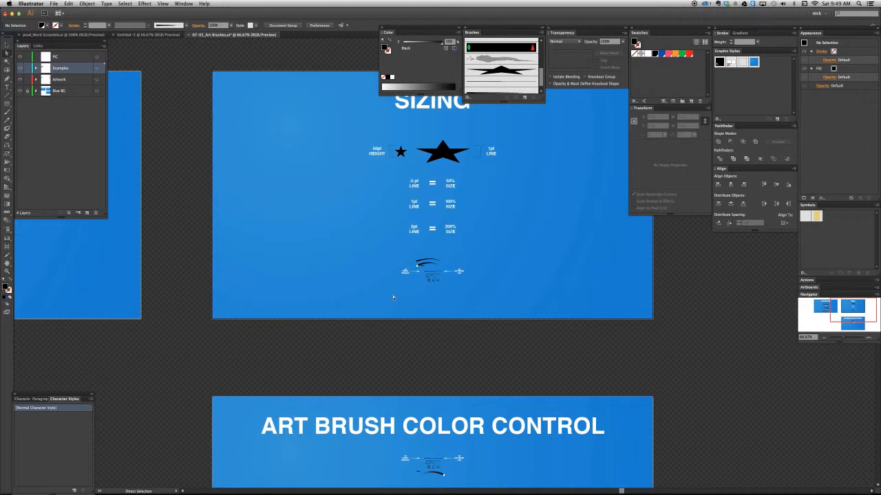
# Step: Hide the Examples layer
pyautogui.scroll(-1, 393, 297)
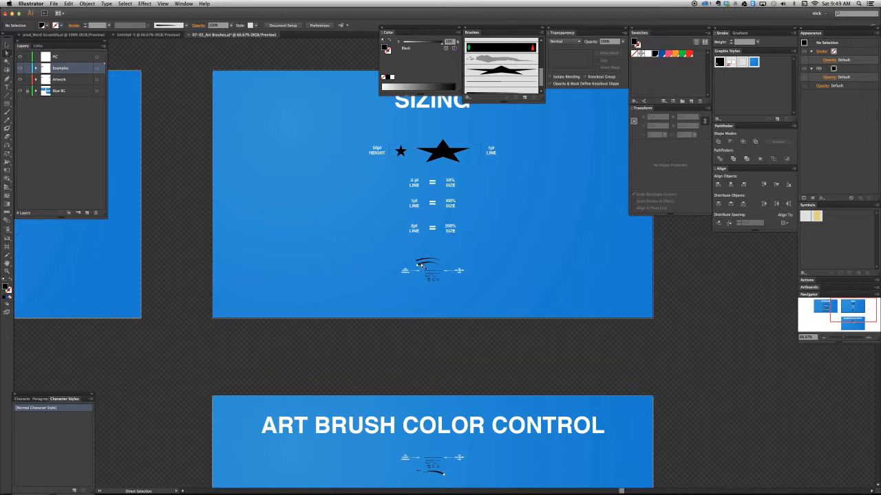
pyautogui.scroll(-5, 423, 265)
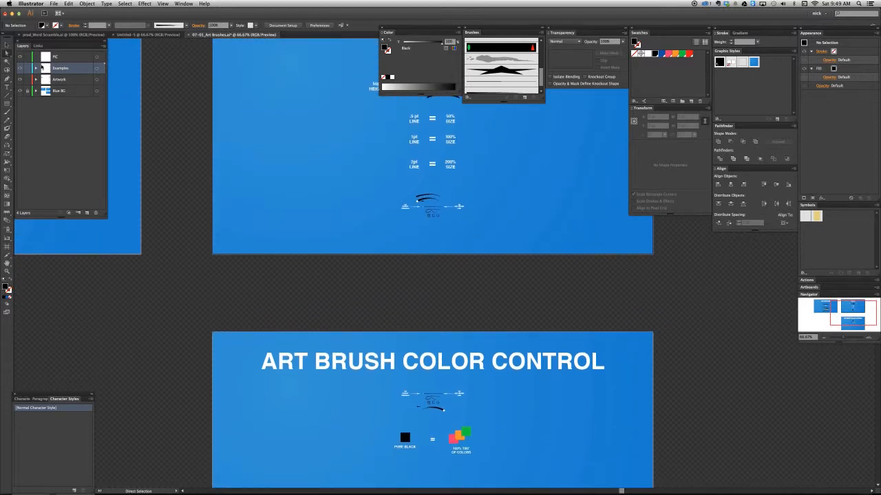
pyautogui.click(21, 69)
pyautogui.scroll(-2, 425, 391)
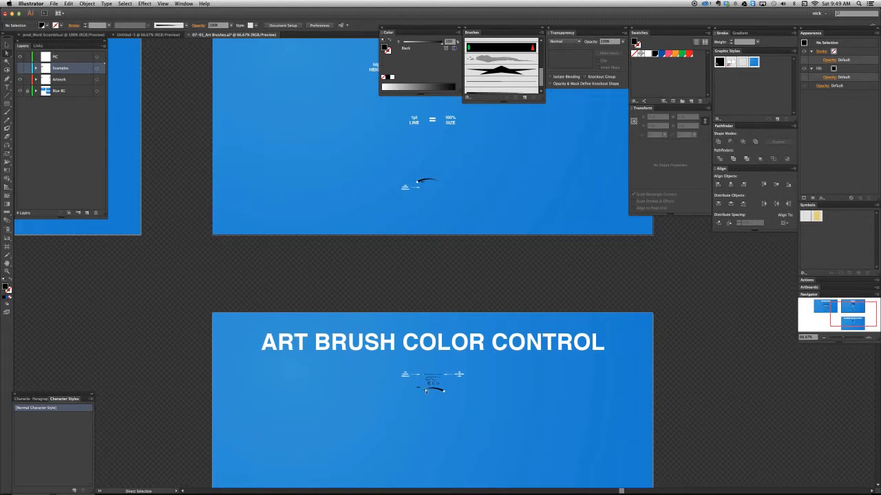
# Step: Start a new Art Brush from the 1pt height triangle on the ART BRUSH COLOR CONTROL artboard
pyautogui.moveTo(416, 318); pyautogui.dragTo(393, 223)
pyautogui.press('super+=')
pyautogui.press('super+=')
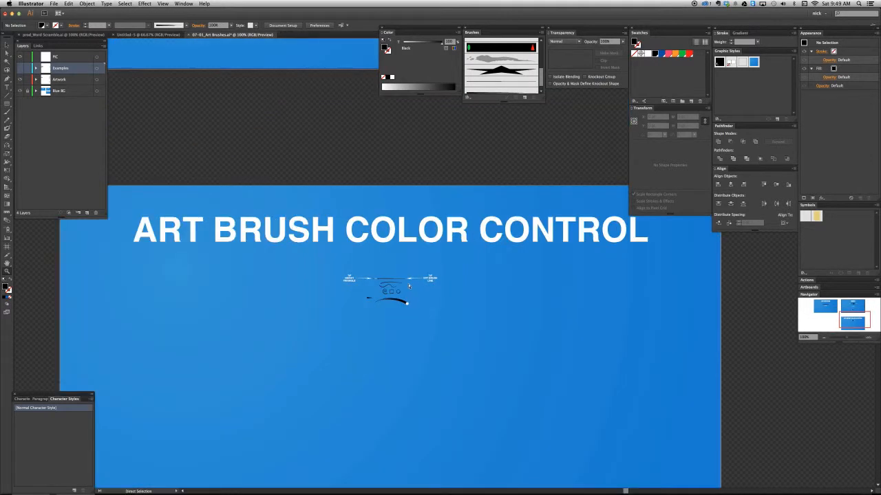
pyautogui.moveTo(403, 271); pyautogui.dragTo(398, 218)
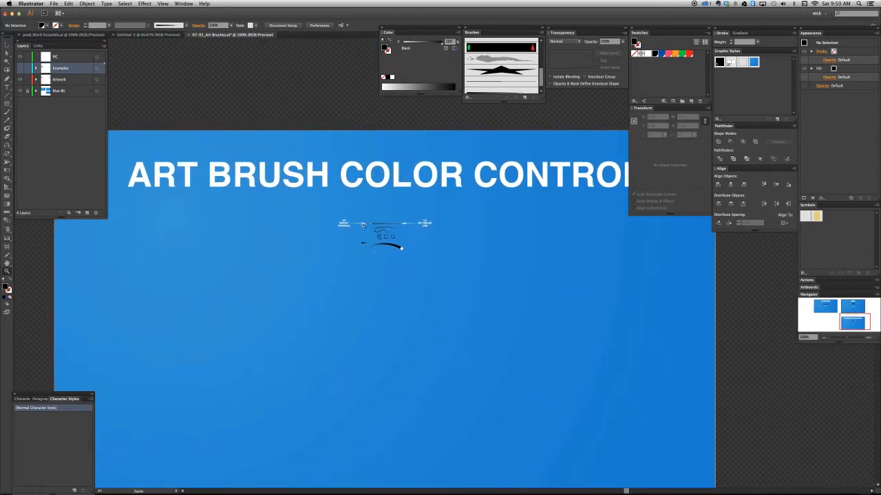
pyautogui.moveTo(311, 180); pyautogui.dragTo(472, 269)
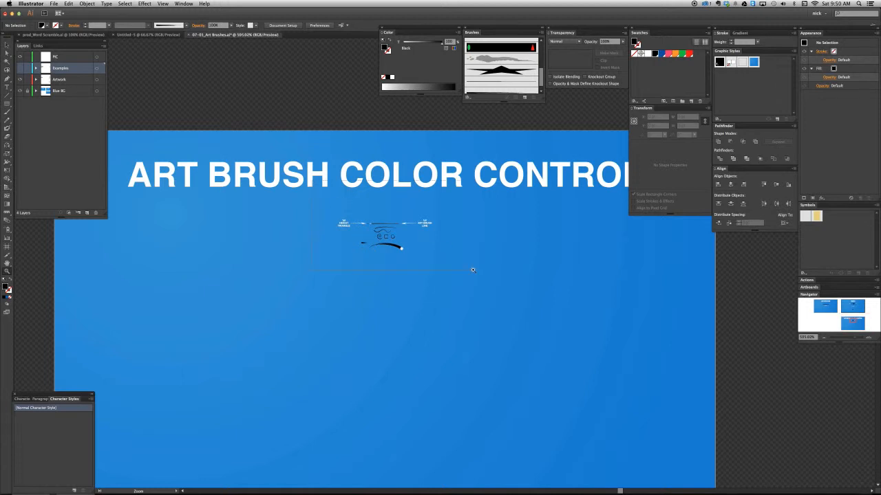
pyautogui.press('a')
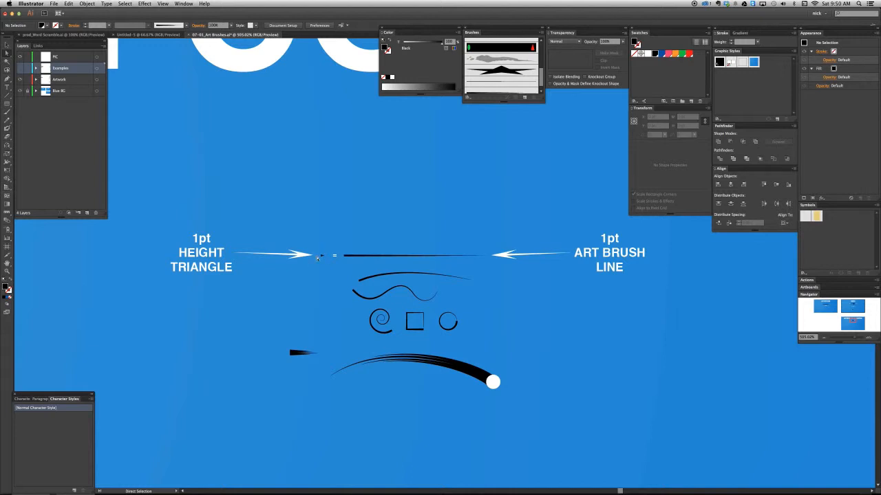
pyautogui.press('v')
pyautogui.click(322, 255)
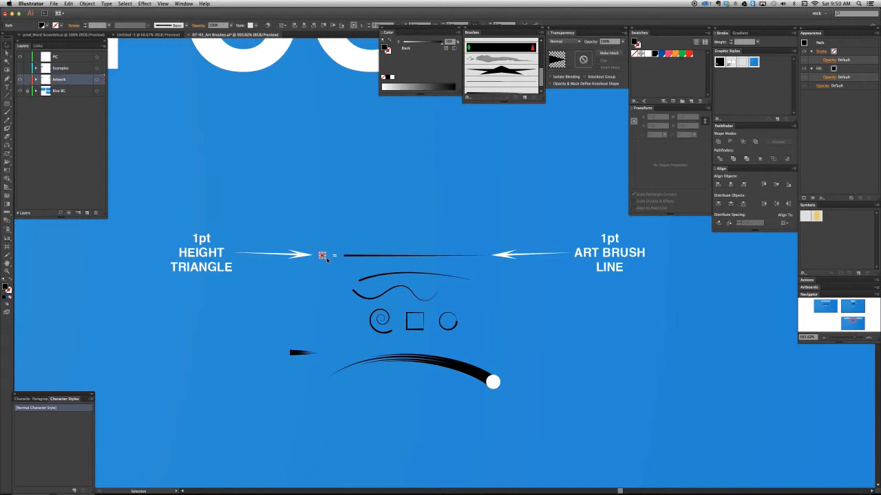
pyautogui.click(525, 99)
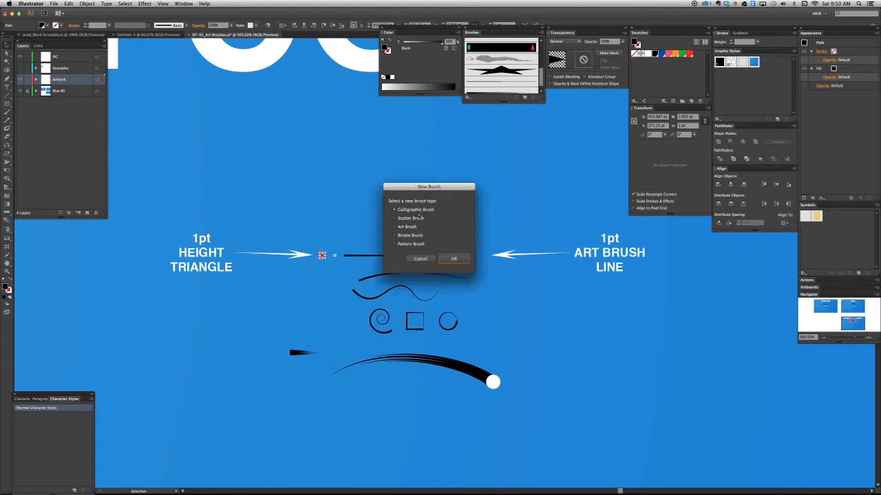
pyautogui.click(399, 226)
pyautogui.click(454, 259)
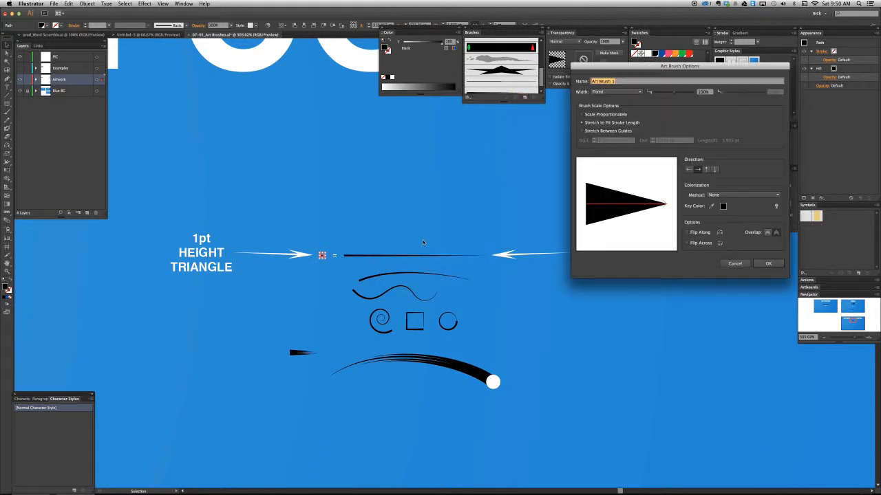
# Step: Name the art brush "Wedge #3", set its colorization method to Tints and create it
pyautogui.write('Wedge #3')
pyautogui.click(742, 198)
pyautogui.click(744, 171)
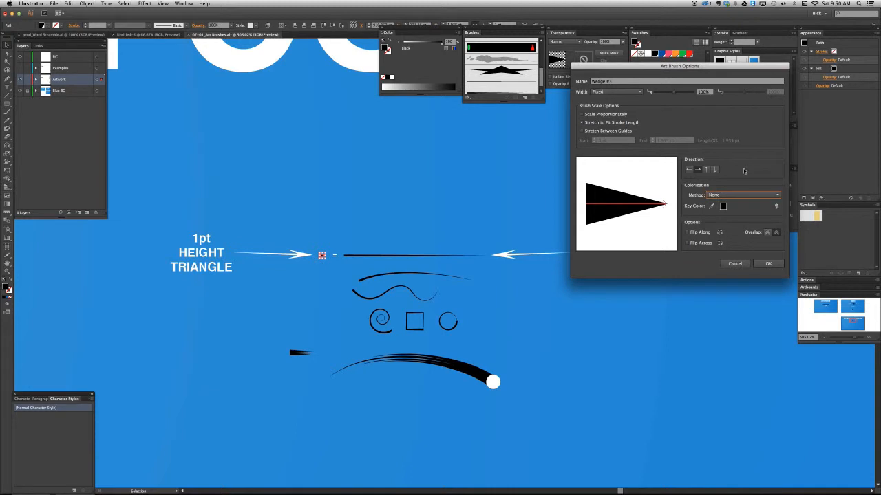
pyautogui.click(728, 198)
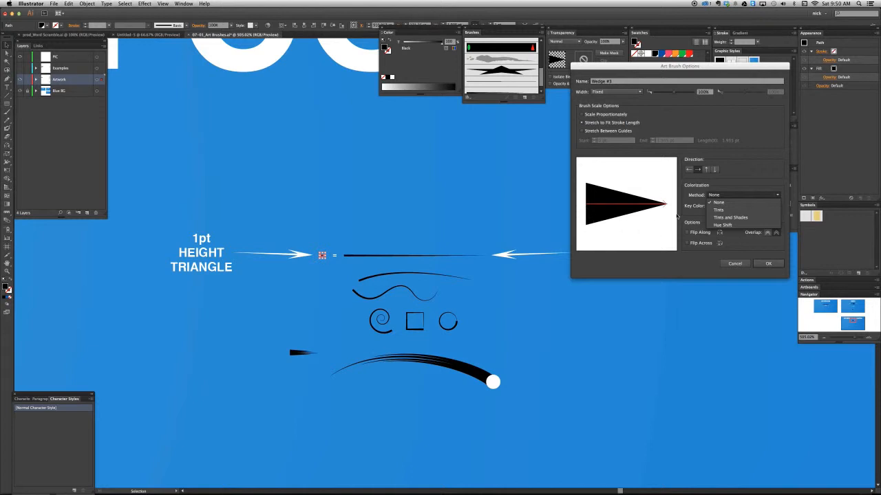
pyautogui.click(717, 210)
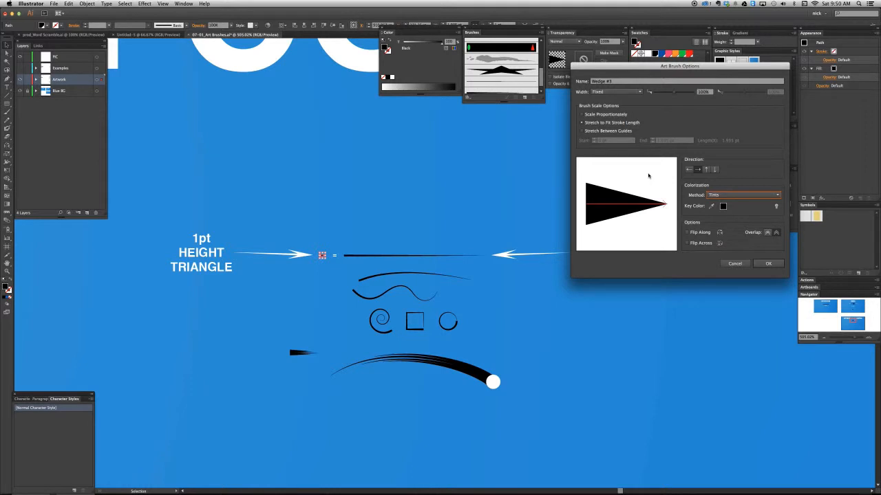
pyautogui.click(766, 264)
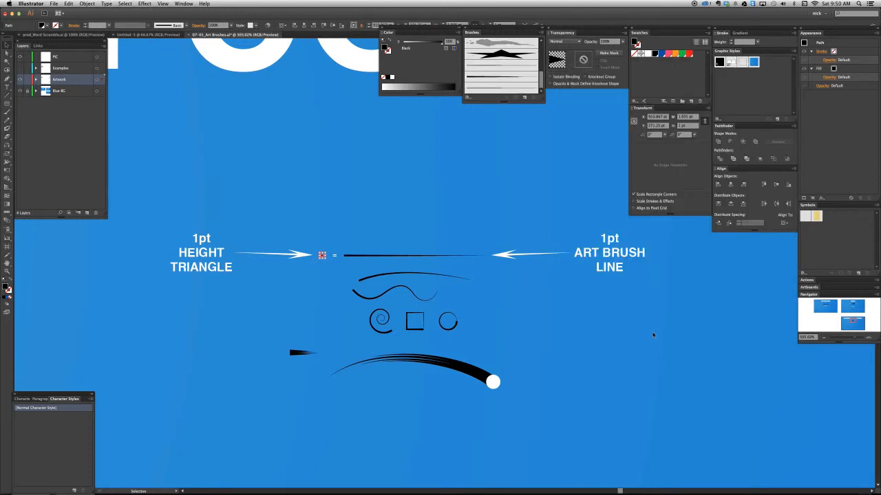
# Step: Switch to the Pen tool and show the Examples layer again
pyautogui.press('super+minus')
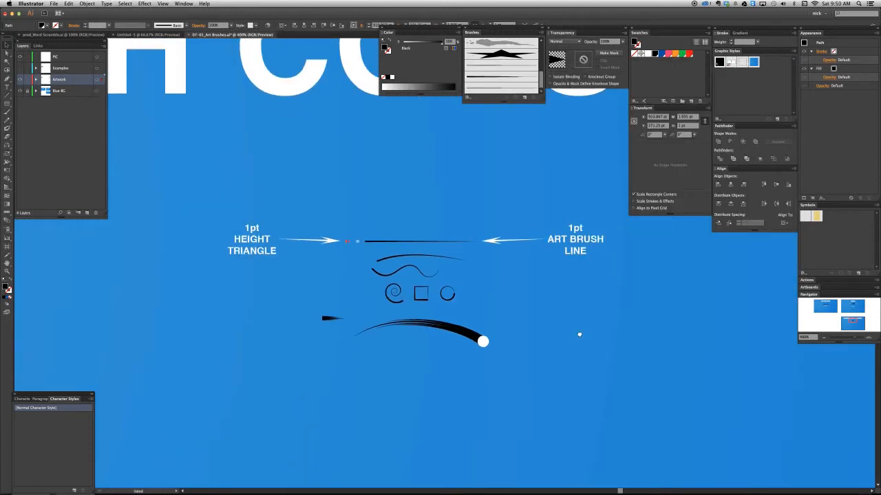
pyautogui.scroll(-4, 580, 335)
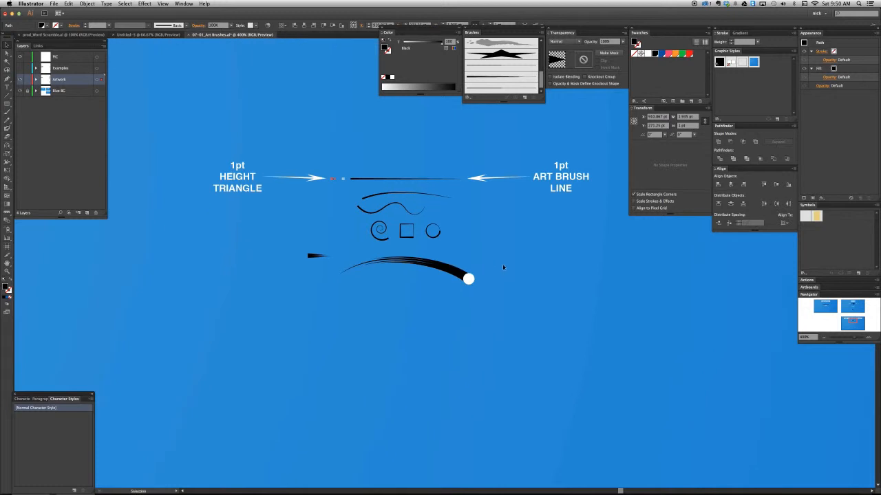
pyautogui.press('p')
pyautogui.moveTo(413, 320); pyautogui.dragTo(413, 319)
pyautogui.press('super+z')
pyautogui.click(20, 68)
pyautogui.moveTo(389, 365); pyautogui.dragTo(385, 250)
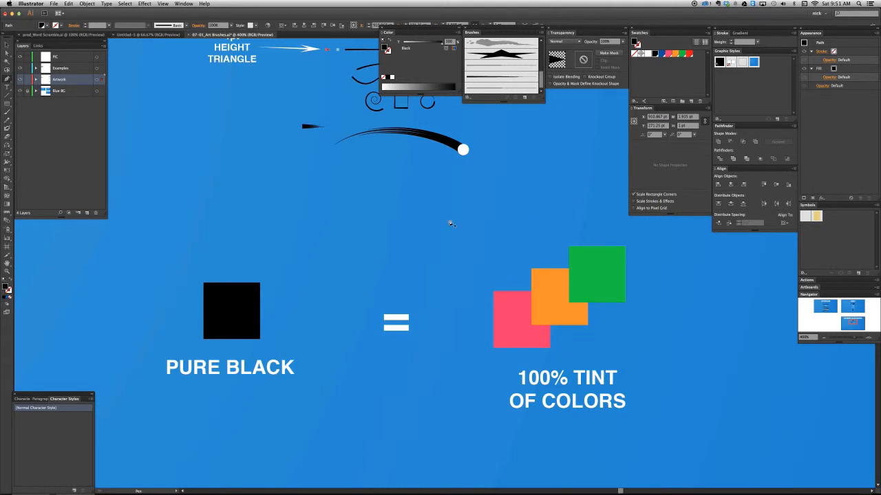
pyautogui.scroll(-1, 501, 65)
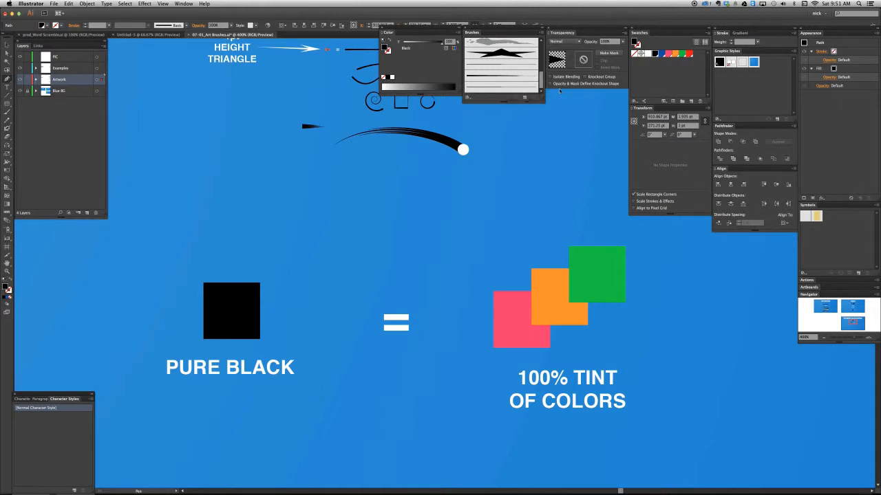
# Step: Draw a wide arched path above the color squares, swap its fill to the stroke and apply the Wedge #3 brush
pyautogui.moveTo(254, 229); pyautogui.dragTo(358, 187)
pyautogui.moveTo(563, 239); pyautogui.dragTo(595, 252)
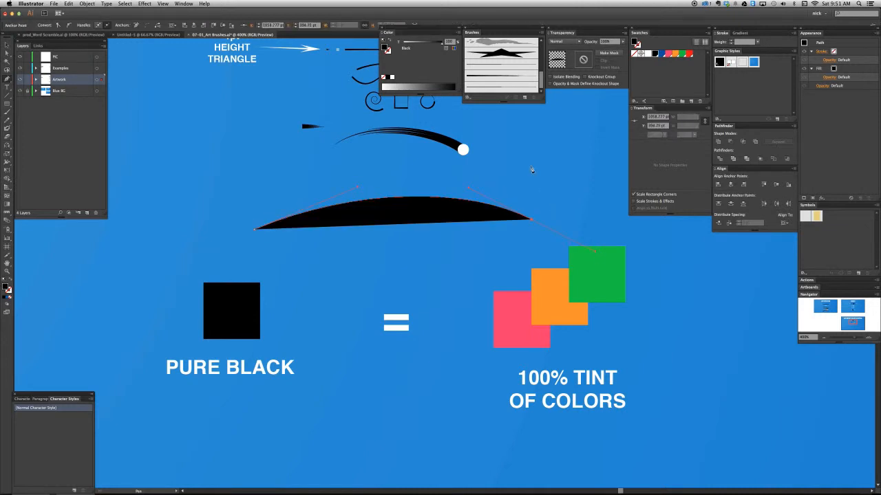
pyautogui.hotkey('shift', 'x')
pyautogui.click(490, 84)
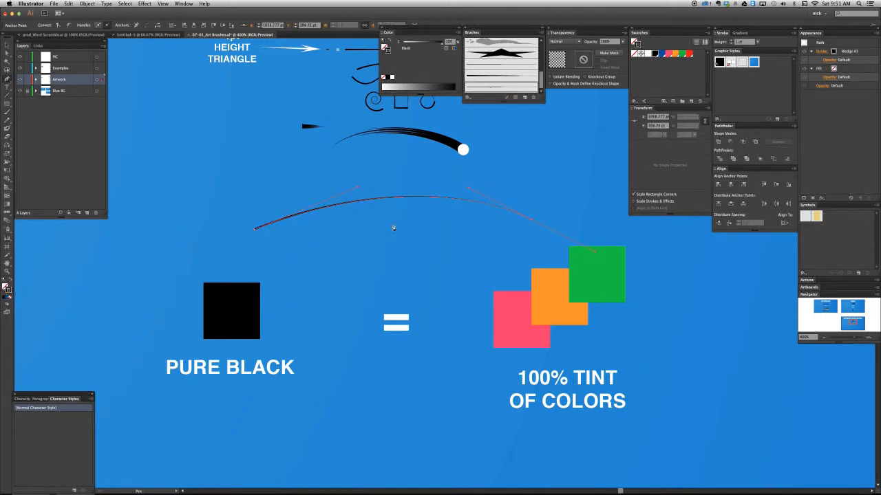
# Step: Set the arched path's stroke weight to 12 pt
pyautogui.click(732, 41)
pyautogui.click(731, 42)
pyautogui.click(731, 41)
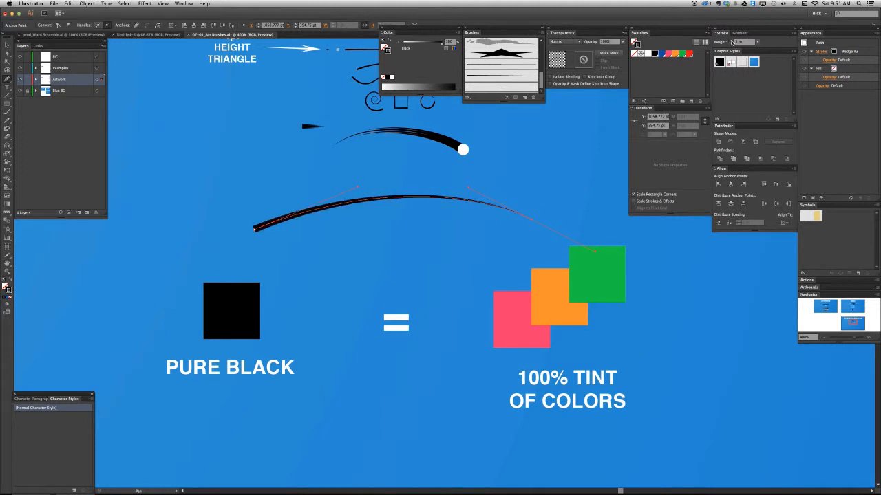
pyautogui.click(732, 41)
pyautogui.click(731, 42)
pyautogui.click(731, 41)
pyautogui.click(731, 41)
pyautogui.click(732, 42)
pyautogui.click(731, 41)
pyautogui.click(731, 41)
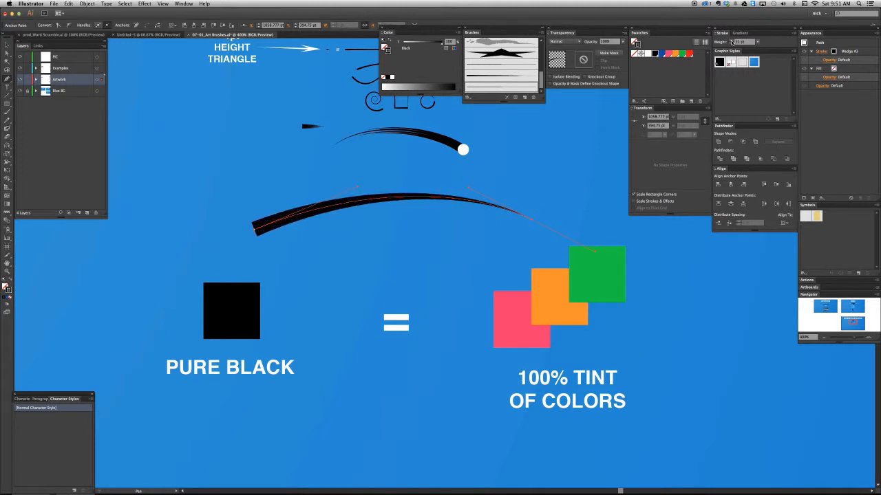
pyautogui.click(732, 42)
# Step: Select the whole arched path and color its stroke with the blue swatch
pyautogui.press('v')
pyautogui.click(392, 200)
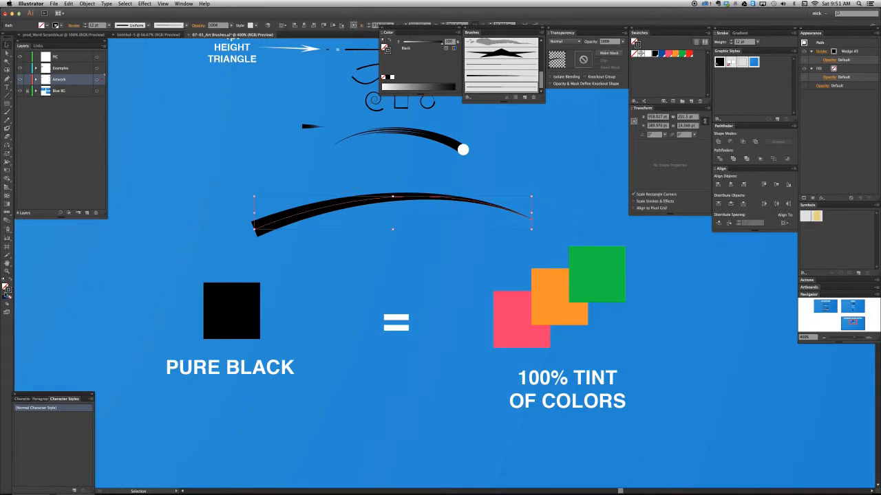
pyautogui.click(661, 54)
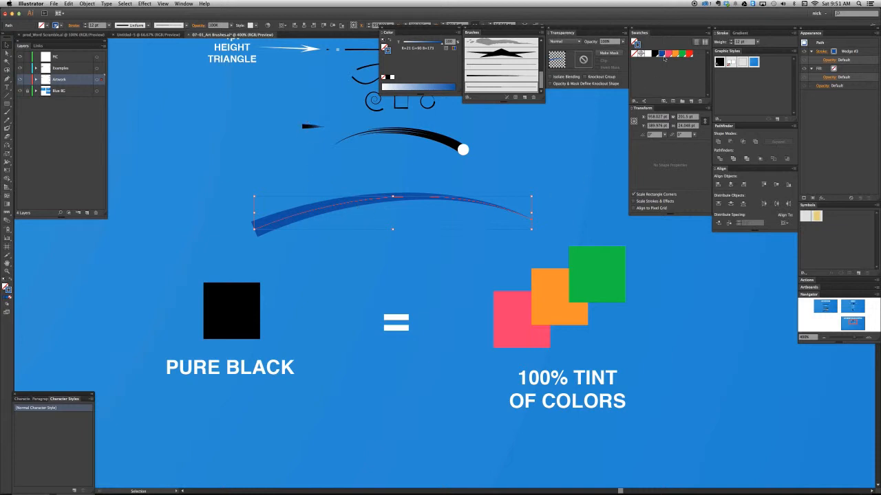
pyautogui.press('space')
pyautogui.moveTo(362, 192); pyautogui.dragTo(355, 258)
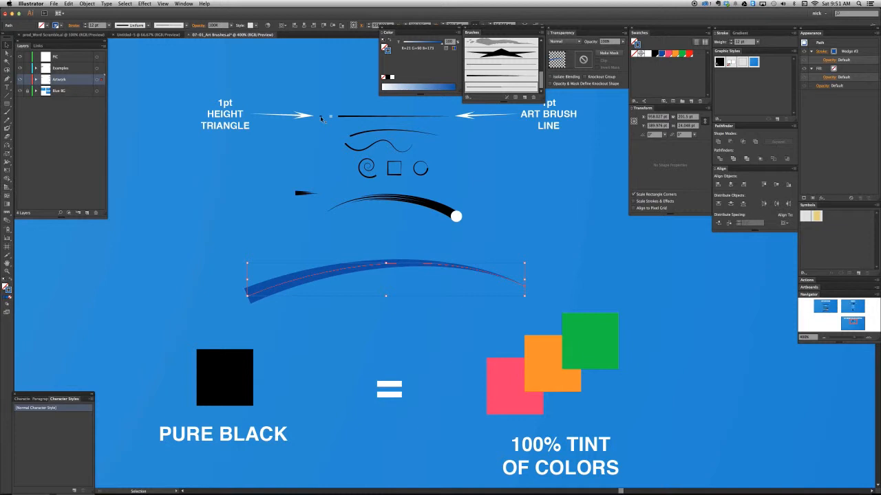
# Step: Duplicate the small black 1 pt height triangle directly below the original and deselect the copy
pyautogui.click(320, 118)
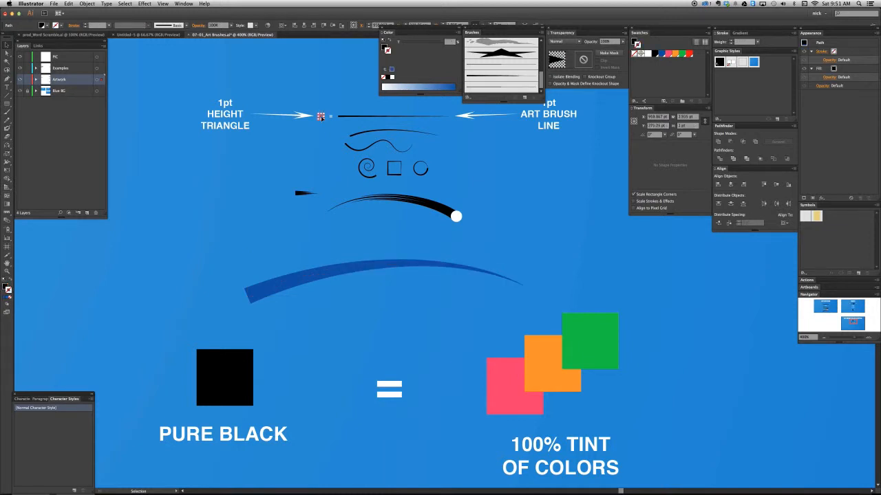
pyautogui.press('super+space')
pyautogui.moveTo(255, 73); pyautogui.dragTo(444, 211)
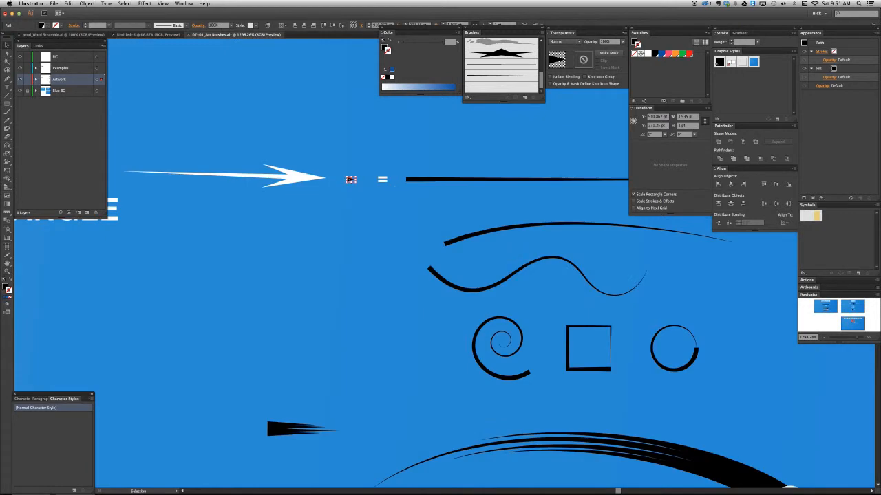
pyautogui.moveTo(350, 179); pyautogui.dragTo(352, 201)
pyautogui.click(352, 217)
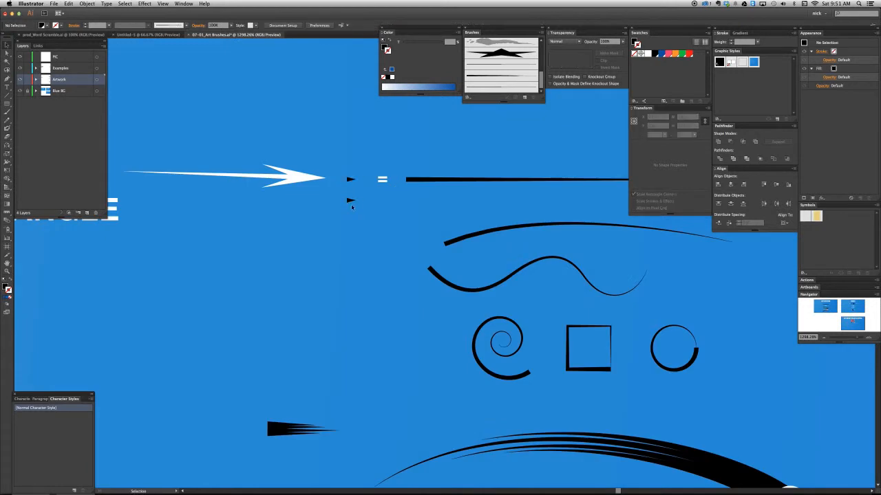
# Step: Lighten the copied triangle's black fill to about a 50% gray tint
pyautogui.click(352, 201)
pyautogui.click(384, 48)
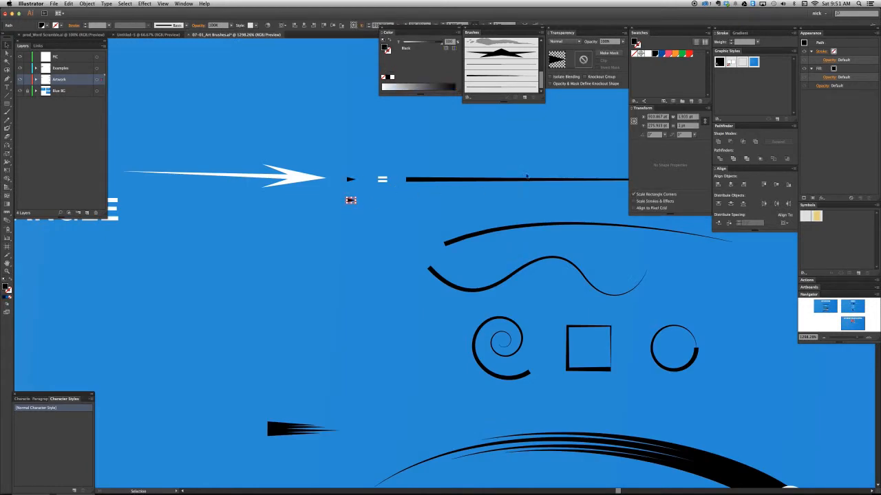
pyautogui.moveTo(427, 43); pyautogui.dragTo(423, 45)
pyautogui.click(367, 196)
# Step: Create an art brush from the gray triangle, named Wedge #4, with the Tints colorization method
pyautogui.click(351, 201)
pyautogui.click(524, 97)
pyautogui.click(417, 228)
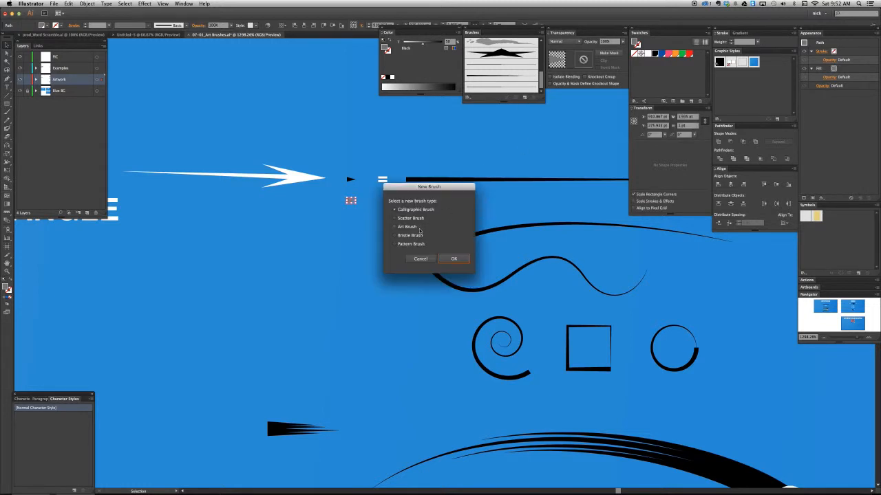
pyautogui.click(454, 259)
pyautogui.write('Wedge')
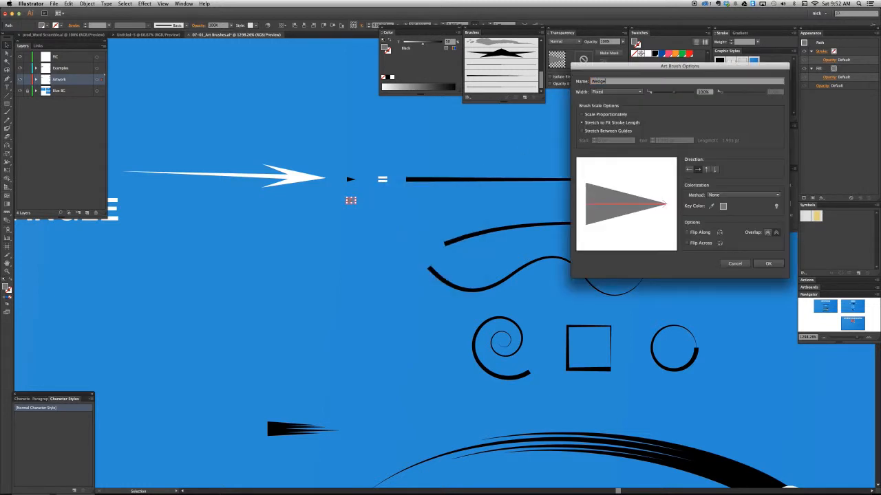
pyautogui.write(' #4')
pyautogui.click(743, 195)
pyautogui.click(729, 217)
pyautogui.click(768, 264)
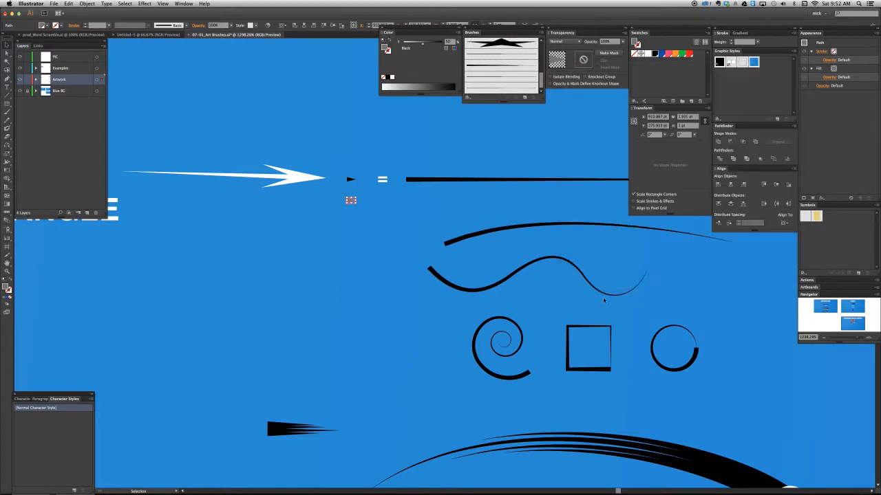
# Step: Duplicate the blue arched path just below the original and apply the Wedge #4 brush to the copy
pyautogui.press('super+minus')
pyautogui.press('super+minus')
pyautogui.moveTo(596, 350); pyautogui.dragTo(534, 197)
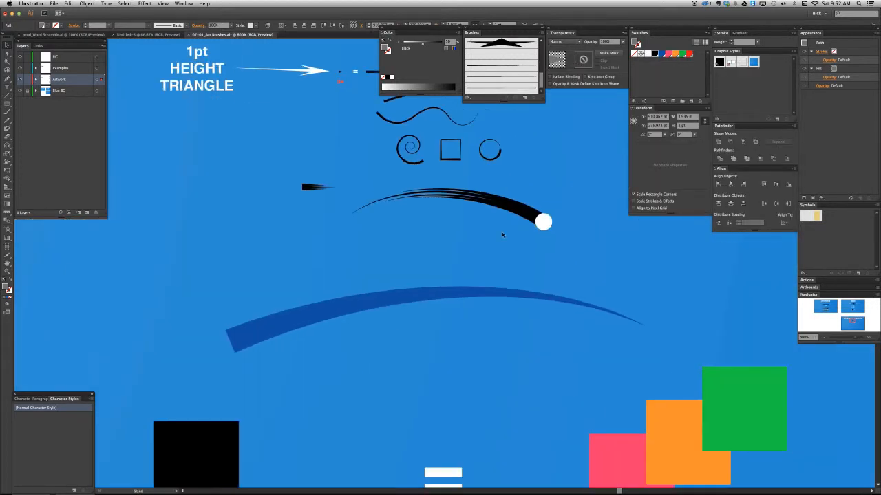
pyautogui.moveTo(376, 309); pyautogui.dragTo(376, 342)
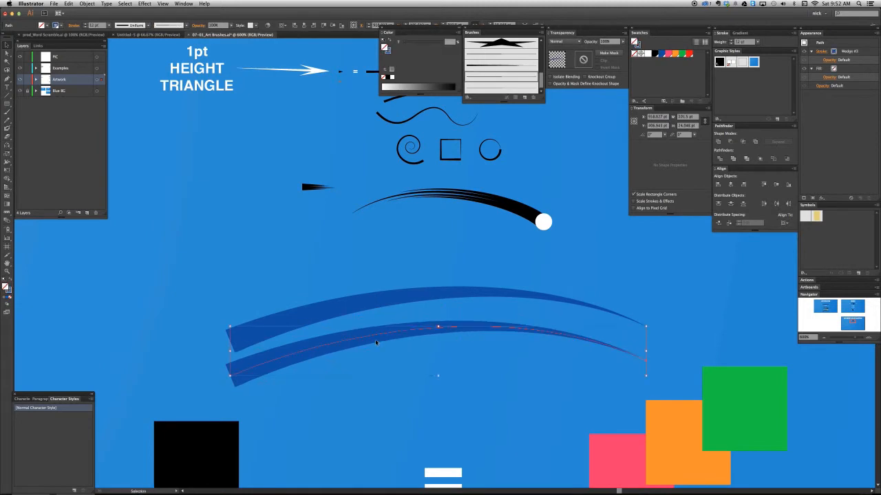
pyautogui.click(498, 87)
pyautogui.click(407, 354)
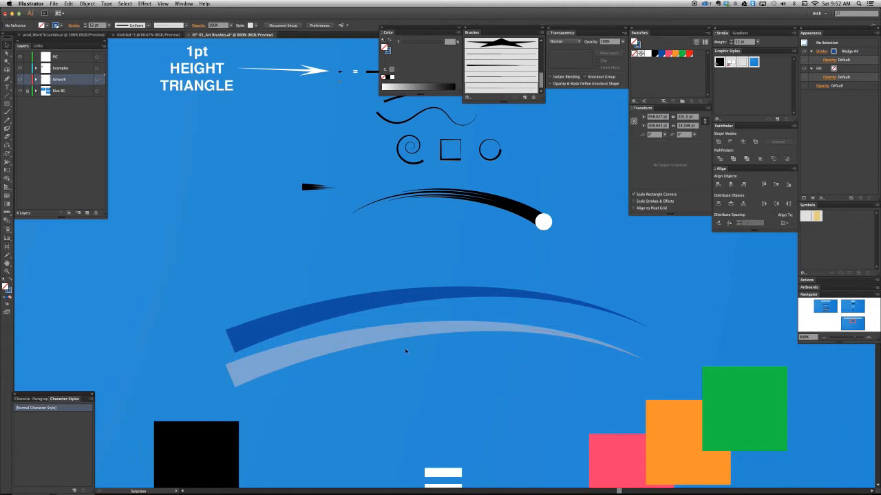
# Step: Move the copied arch with the Wedge #4 brush up so it overlaps the darker blue arch
pyautogui.click(284, 363)
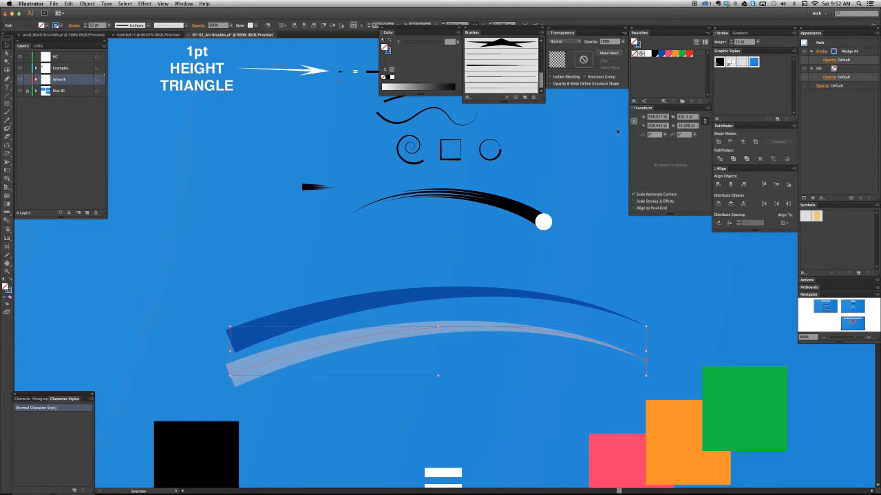
pyautogui.press('z')
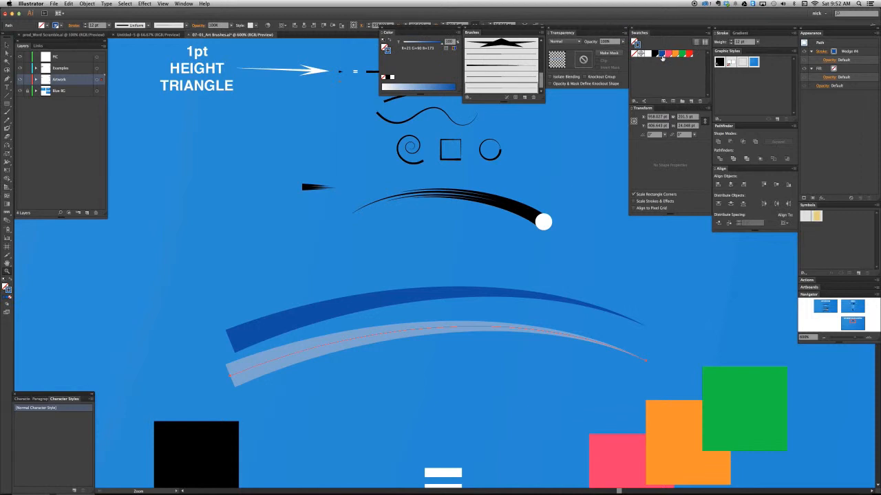
pyautogui.press('v')
pyautogui.press('Up')
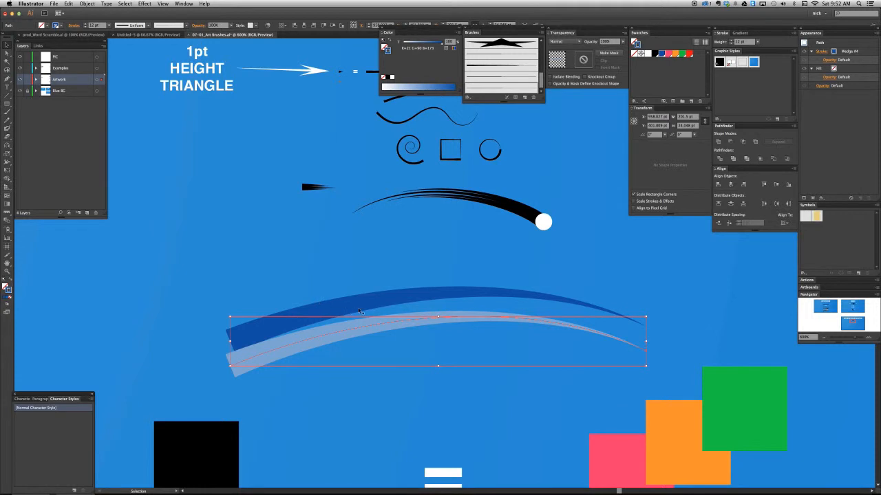
# Step: Examine the darker blue arch, the black swoosh stroke and a close-up of the spiked black shape beside it
pyautogui.scroll(-3, 447, 316)
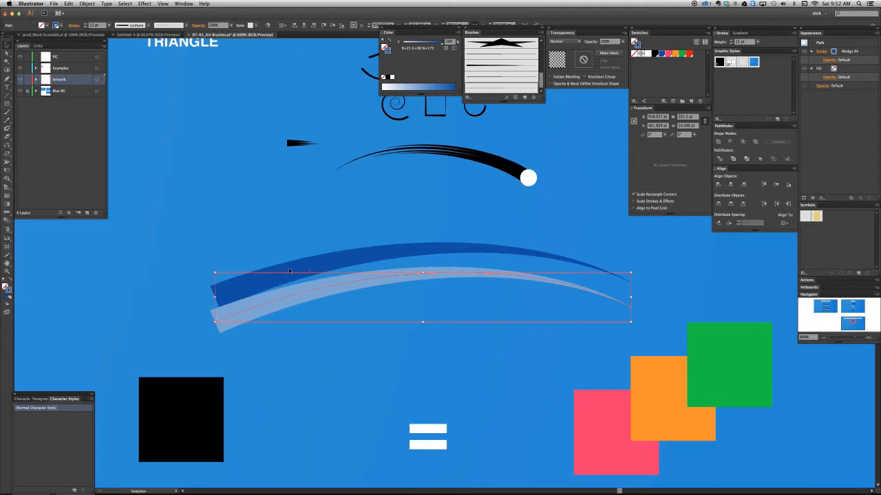
pyautogui.click(289, 271)
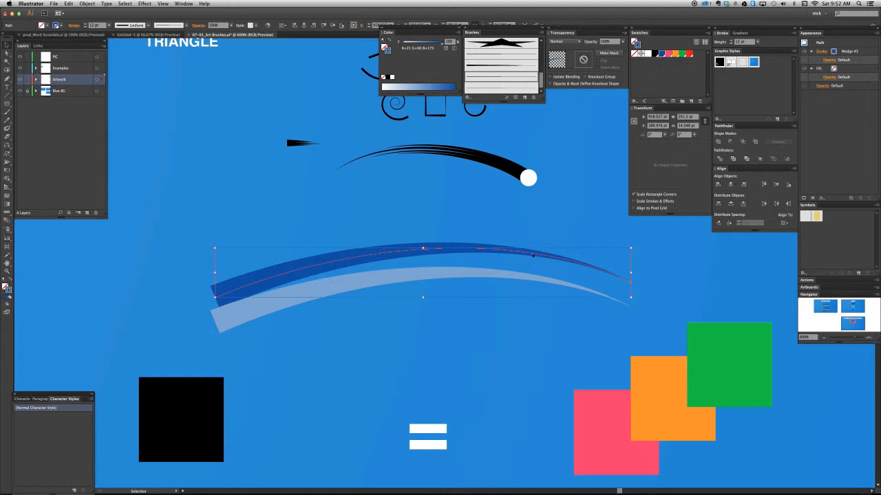
pyautogui.click(504, 156)
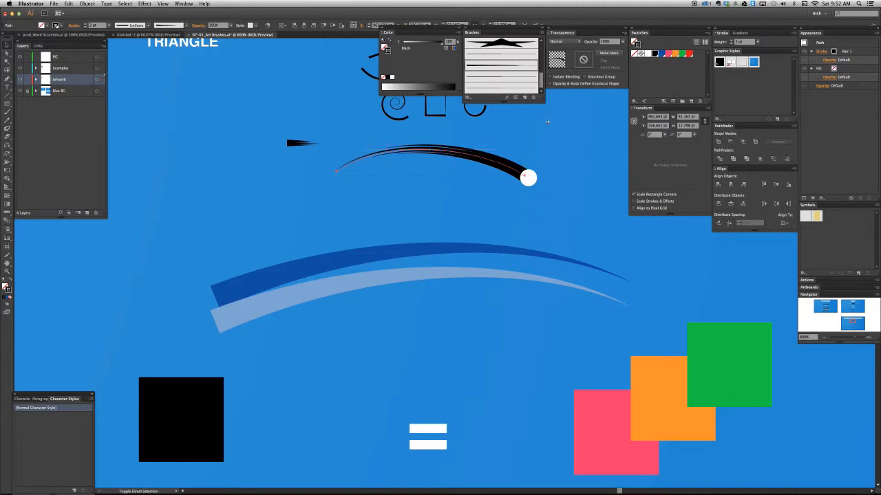
pyautogui.click(465, 209)
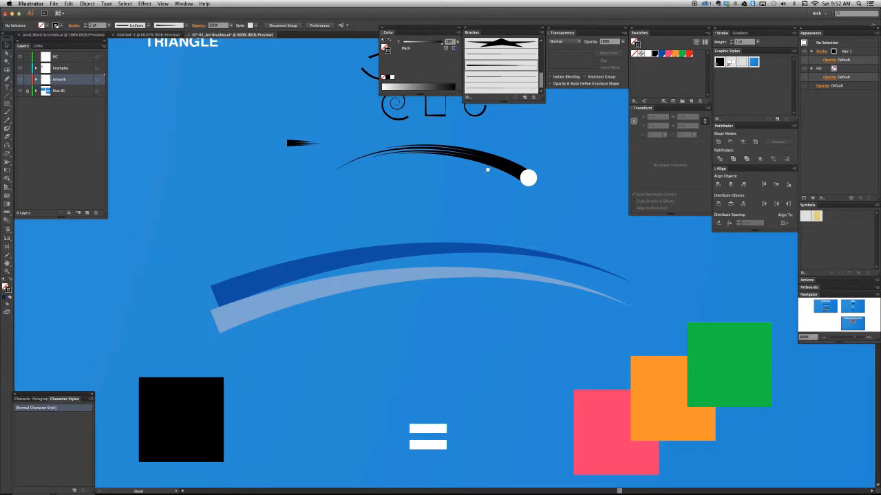
pyautogui.scroll(2, 487, 169)
pyautogui.hscroll(1, 488, 168)
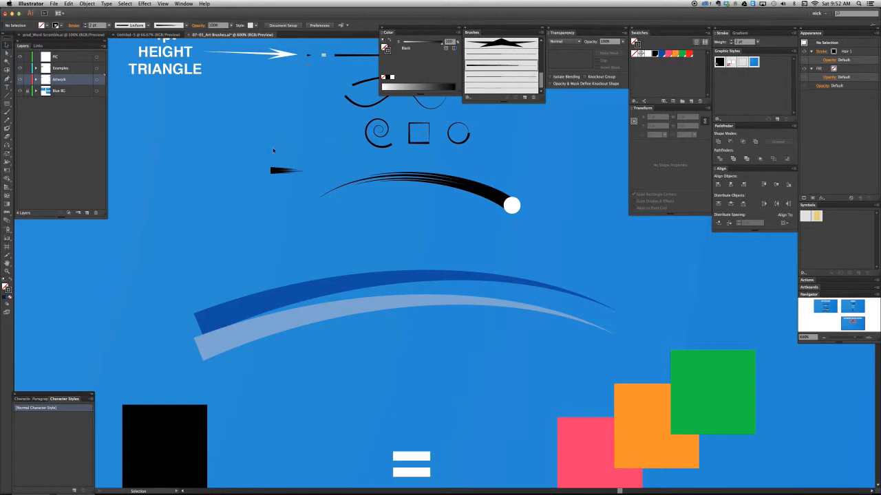
pyautogui.click(273, 171)
pyautogui.press('super+space')
pyautogui.moveTo(238, 139); pyautogui.dragTo(278, 284)
pyautogui.press('super+shift+a')
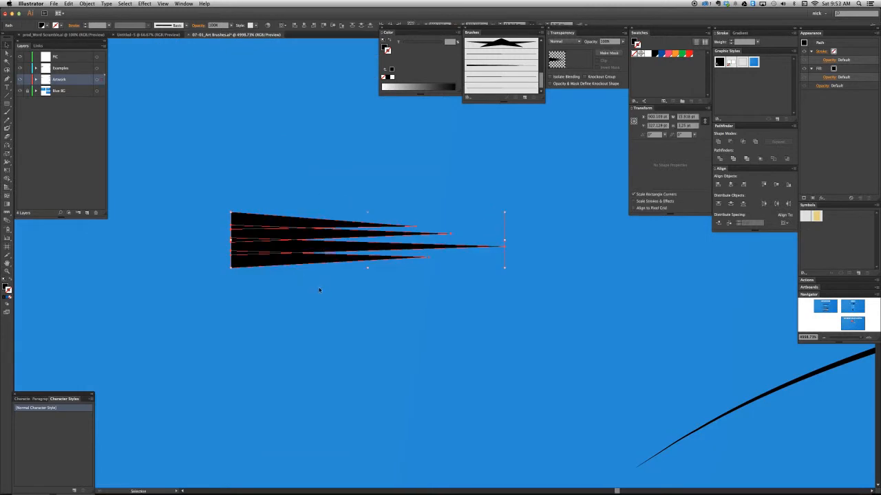
pyautogui.click(390, 283)
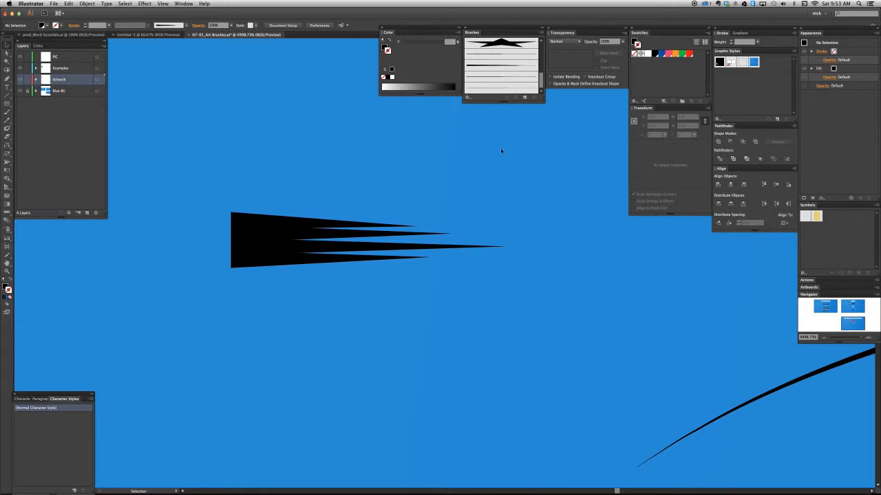
# Step: Check which brush the large black swoosh stroke ending at the white circle uses
pyautogui.press('super+minus')
pyautogui.press('super+minus')
pyautogui.press('super+minus')
pyautogui.press('super+minus')
pyautogui.press('super+minus')
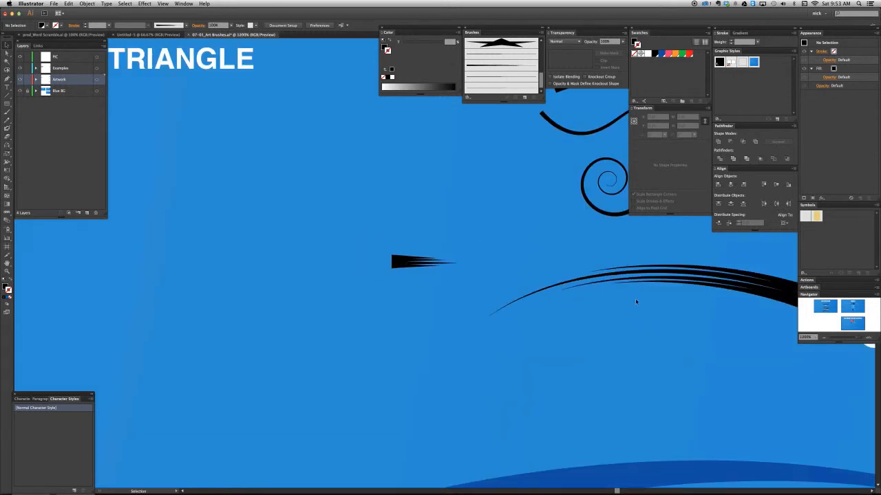
pyautogui.moveTo(600, 302); pyautogui.dragTo(356, 301)
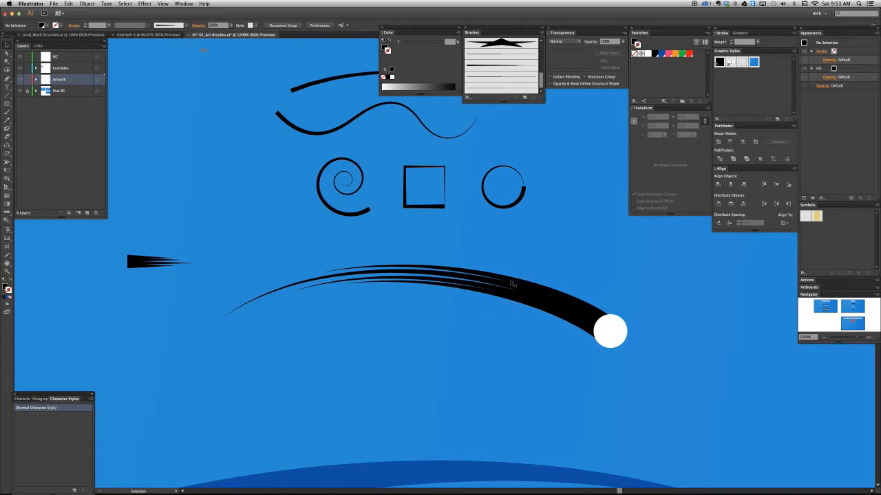
pyautogui.click(542, 299)
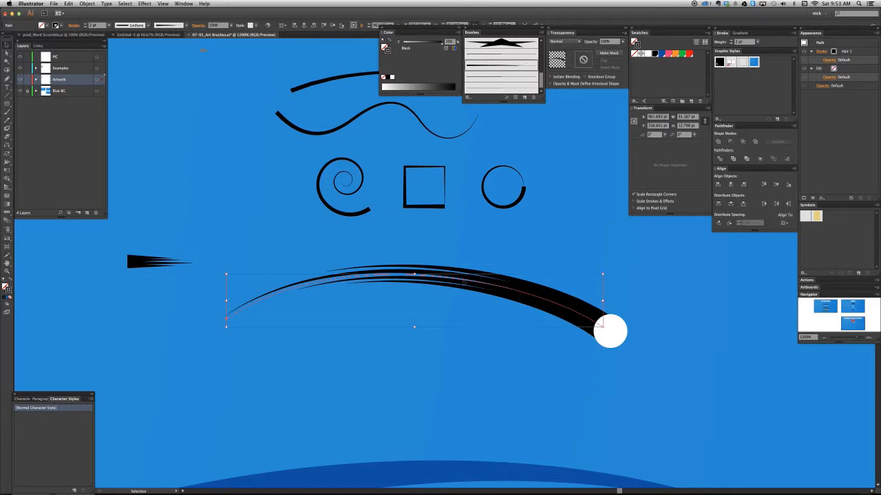
pyautogui.click(529, 260)
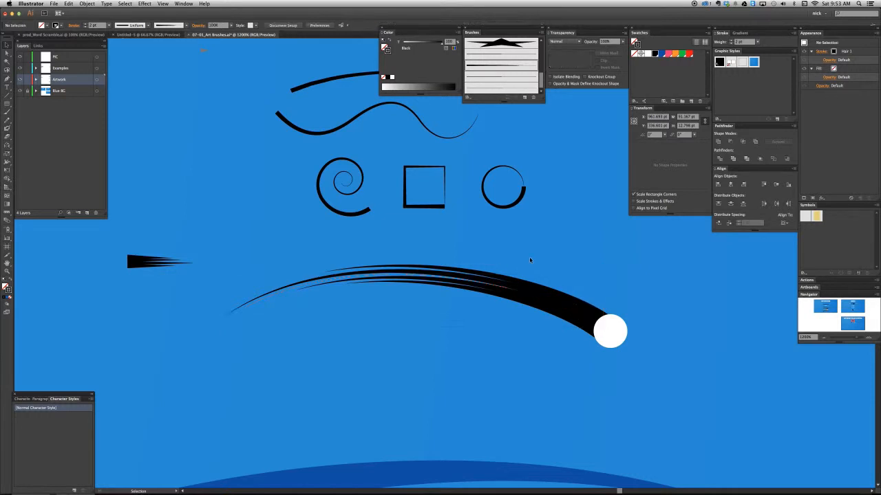
# Step: Rename the Hair 1 art brush to Swoosh, set its colorization method to Tints and apply the changes to existing strokes
pyautogui.doubleClick(512, 66)
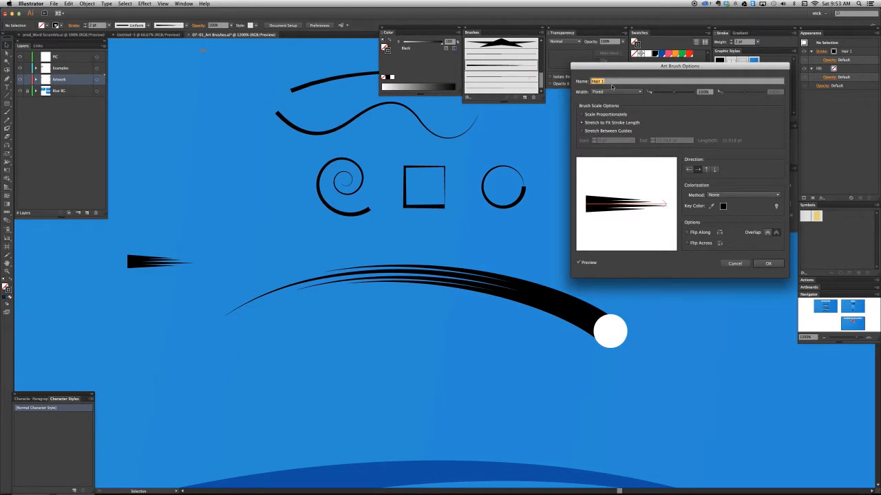
pyautogui.write('Swoosh')
pyautogui.click(715, 196)
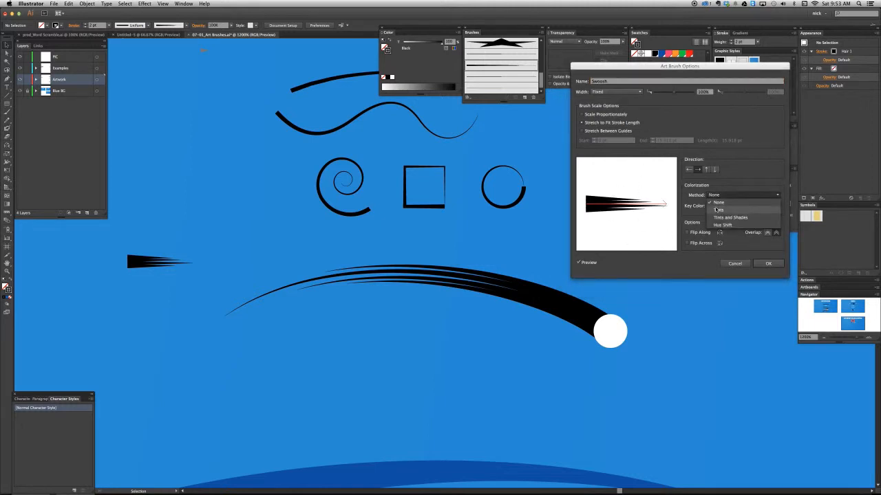
pyautogui.click(718, 209)
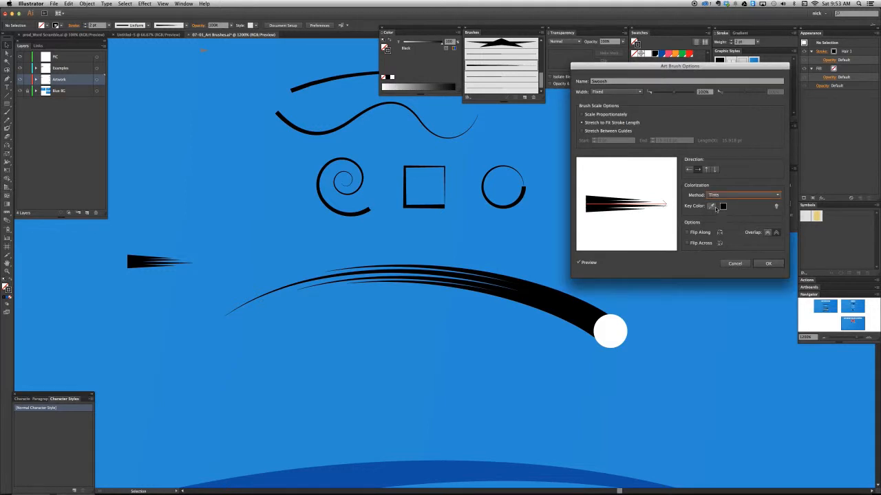
pyautogui.click(769, 264)
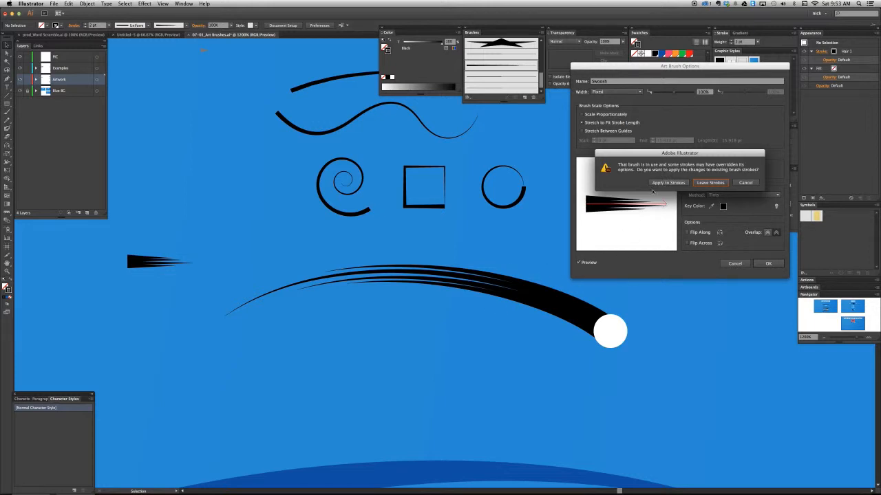
pyautogui.click(658, 183)
# Step: Color the swoosh path's stroke with the red swatch
pyautogui.click(530, 292)
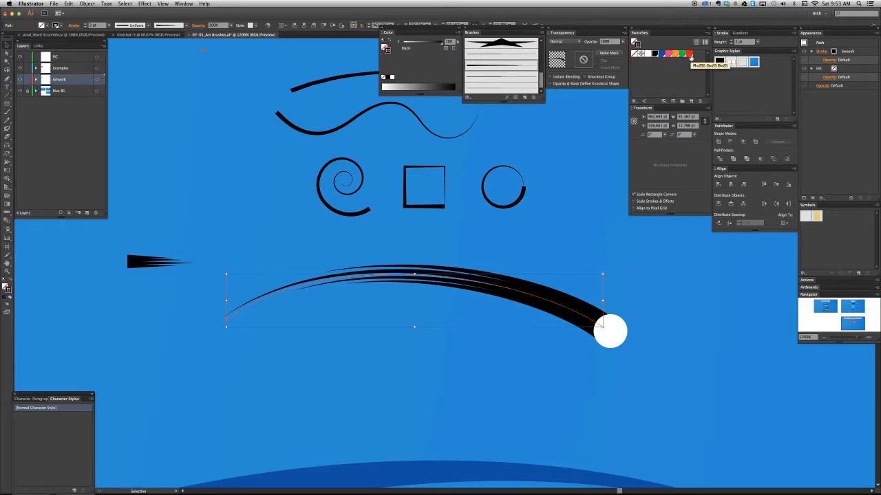
pyautogui.click(688, 54)
pyautogui.click(509, 269)
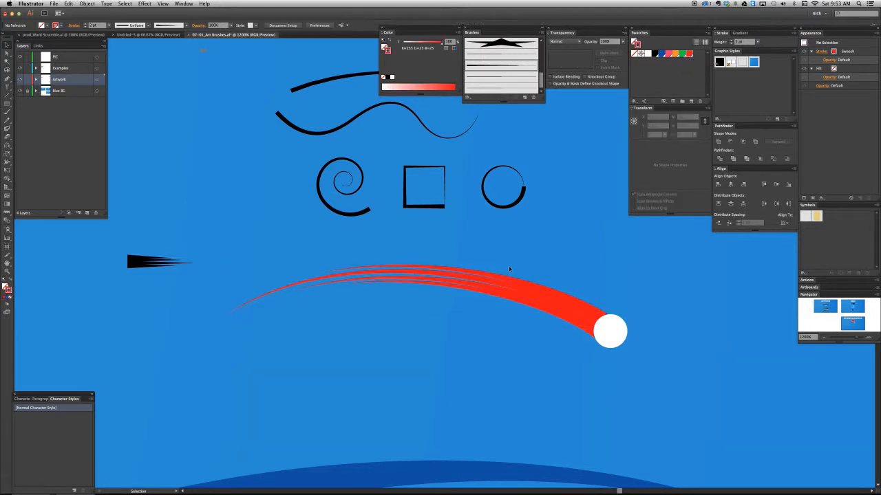
# Step: Recolor the swoosh path's stroke with the orange swatch and deselect it
pyautogui.click(558, 309)
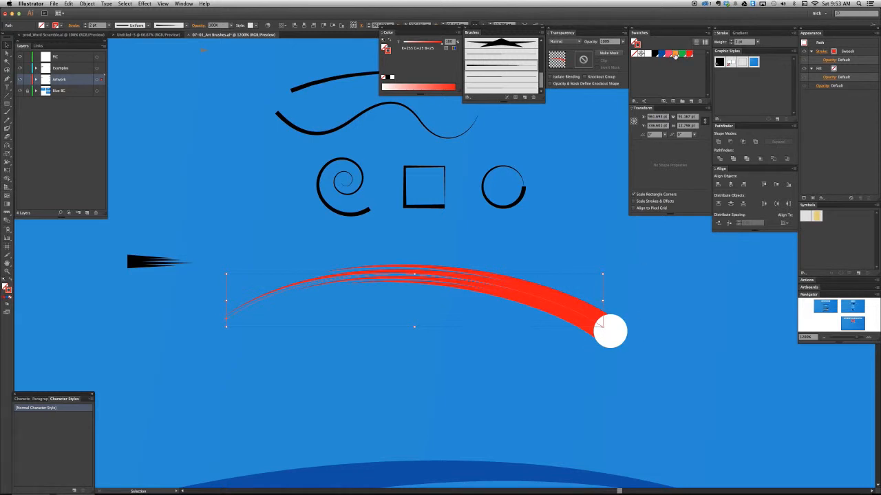
pyautogui.click(677, 53)
pyautogui.click(567, 370)
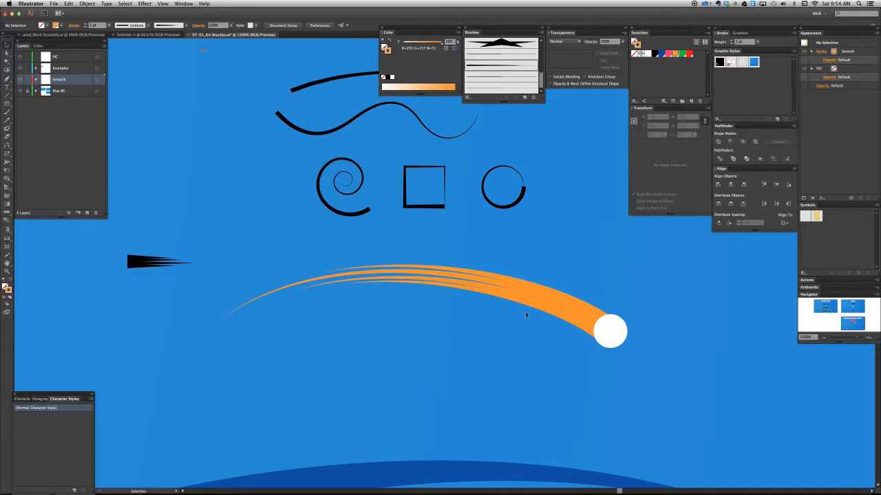
pyautogui.press('super+minus')
pyautogui.press('super+minus')
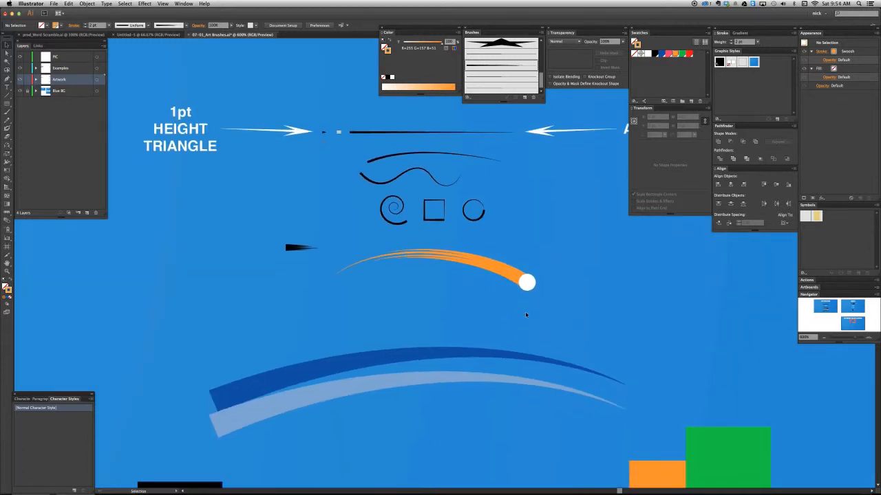
pyautogui.press('super+minus')
pyautogui.press('super+minus')
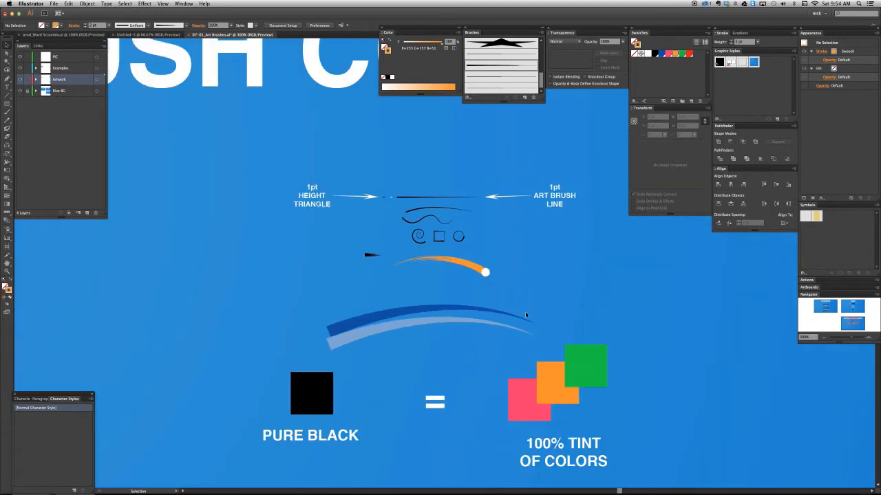
pyautogui.press('super+plus')
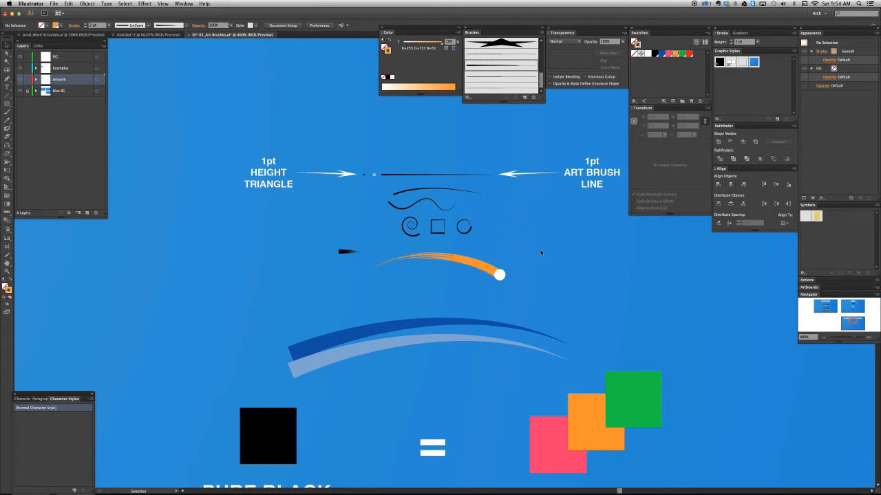
# Step: Duplicate the black hair-shaped wedge artwork directly below the original and deselect the copy
pyautogui.press('super+plus')
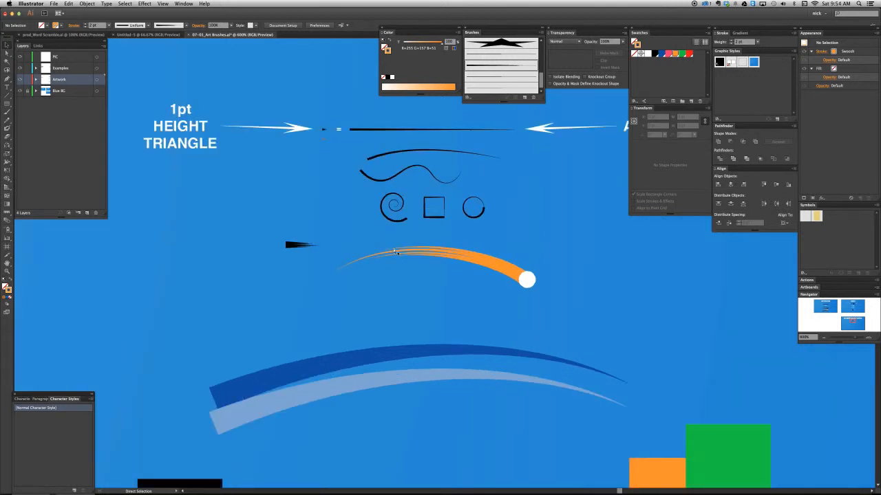
pyautogui.press('super+plus')
pyautogui.press('super+plus')
pyautogui.moveTo(254, 261); pyautogui.dragTo(356, 296)
pyautogui.moveTo(304, 280)
pyautogui.mouseDown()
pyautogui.moveTo(404, 298)
pyautogui.moveTo(340, 298)
pyautogui.moveTo(337, 285)
pyautogui.moveTo(303, 286)
pyautogui.moveTo(303, 389)
pyautogui.mouseUp()
pyautogui.click(345, 356)
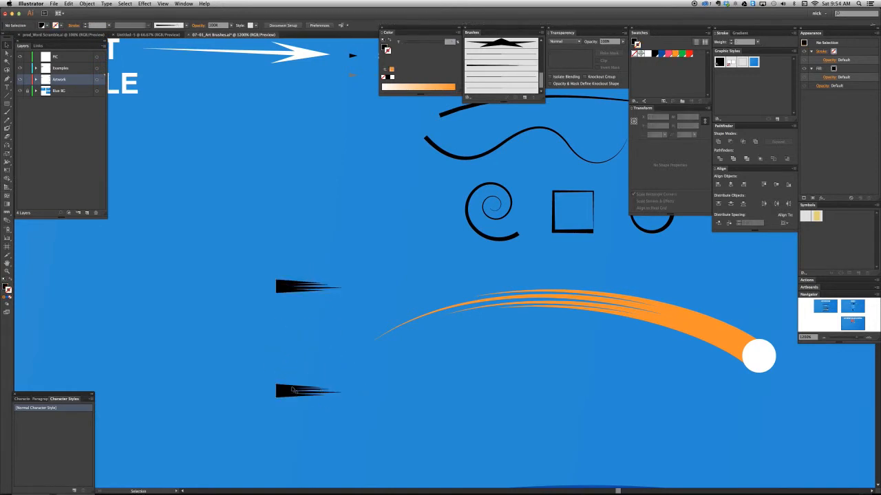
# Step: Recolor the slivers of the duplicated wedge individually with dark, medium and light gray tints, leaving one sliver black
pyautogui.click(291, 390)
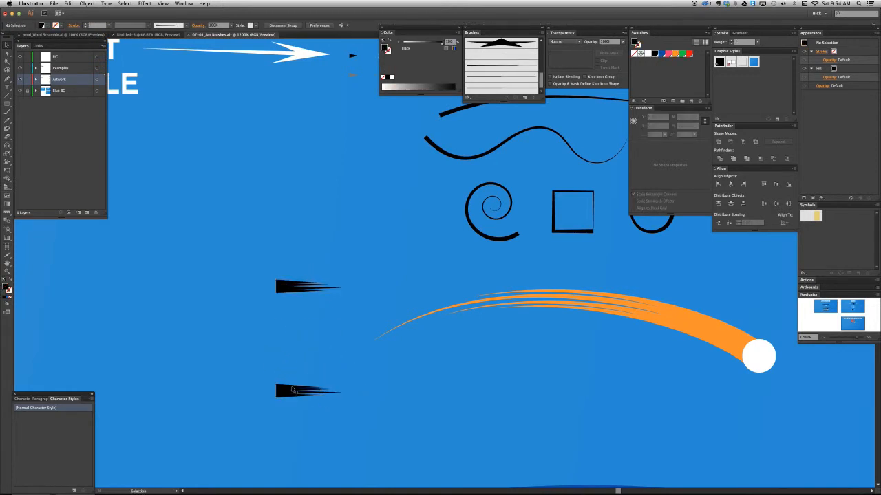
pyautogui.click(435, 45)
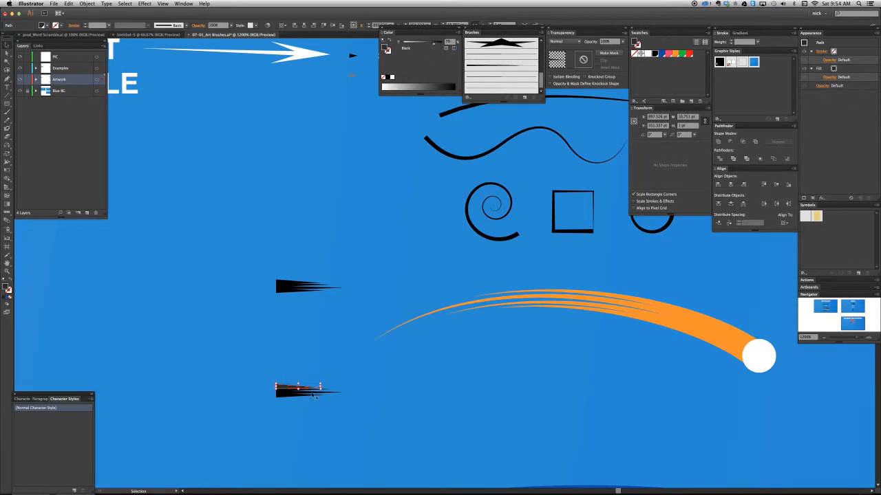
pyautogui.moveTo(322, 394); pyautogui.dragTo(342, 392)
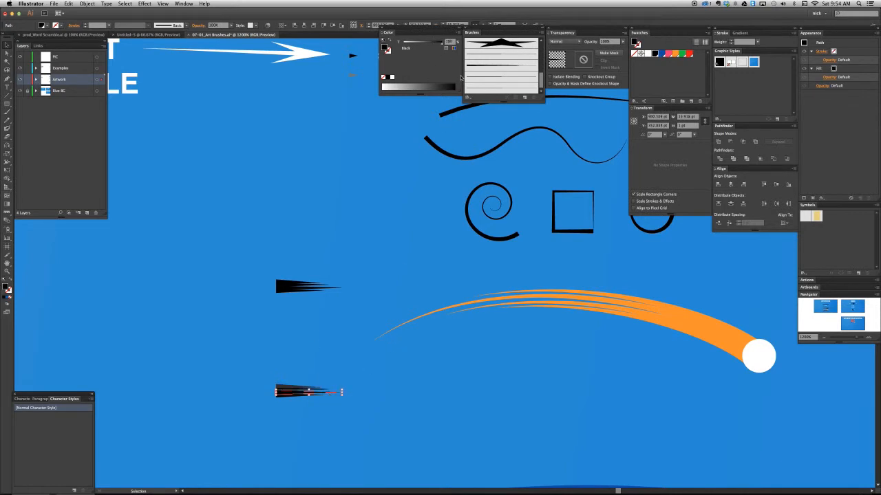
pyautogui.click(421, 42)
pyautogui.click(307, 397)
pyautogui.click(307, 396)
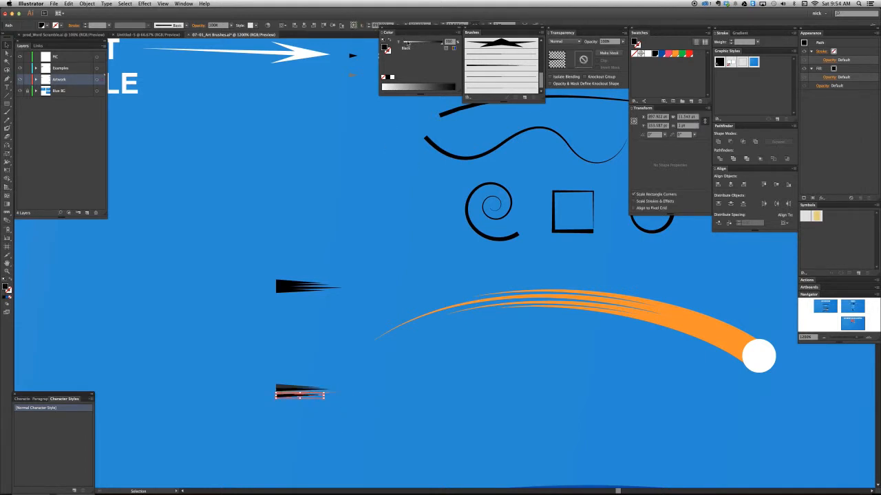
pyautogui.click(411, 44)
pyautogui.click(360, 380)
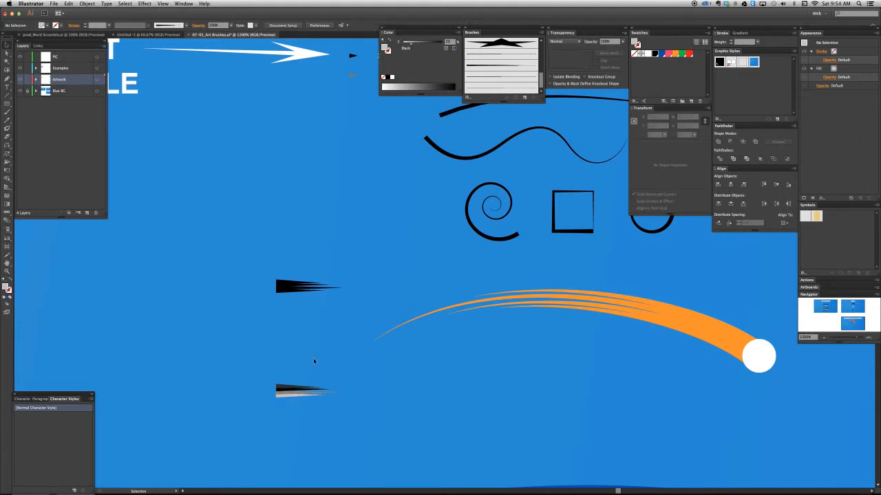
# Step: Select all four shaded slivers of the duplicated wedge and create a new art brush from them
pyautogui.moveTo(313, 360); pyautogui.dragTo(288, 421)
pyautogui.click(295, 419)
pyautogui.press('z')
pyautogui.moveTo(401, 420); pyautogui.dragTo(243, 350)
pyautogui.press('v')
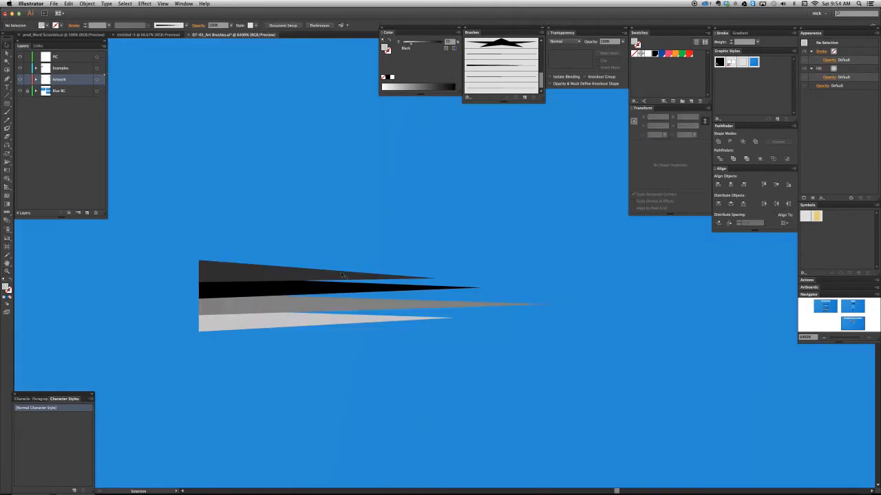
pyautogui.moveTo(340, 219); pyautogui.dragTo(219, 363)
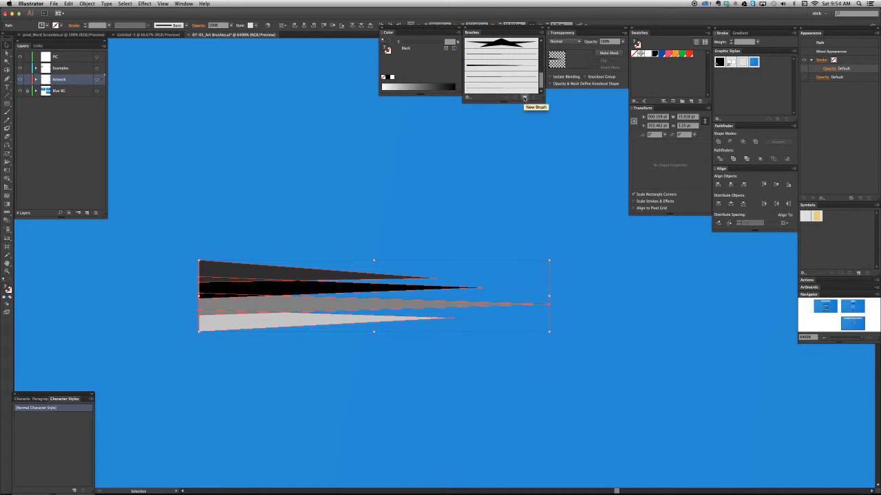
pyautogui.click(524, 98)
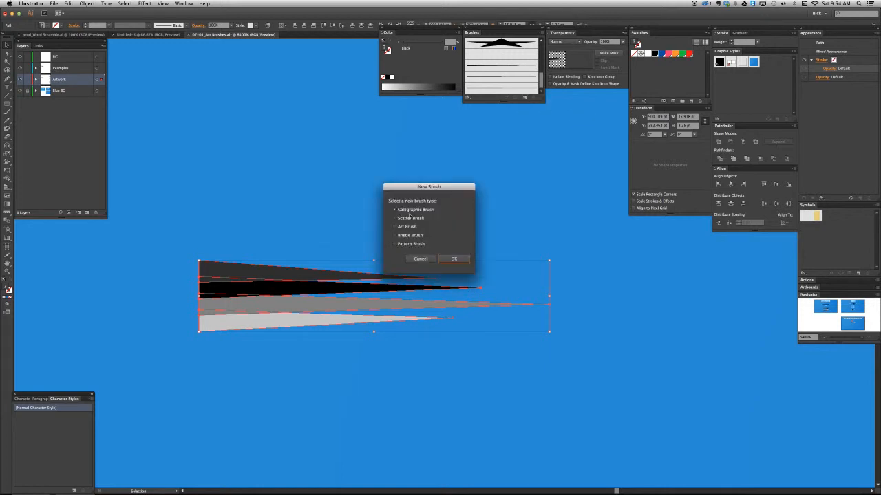
pyautogui.click(407, 227)
pyautogui.click(448, 260)
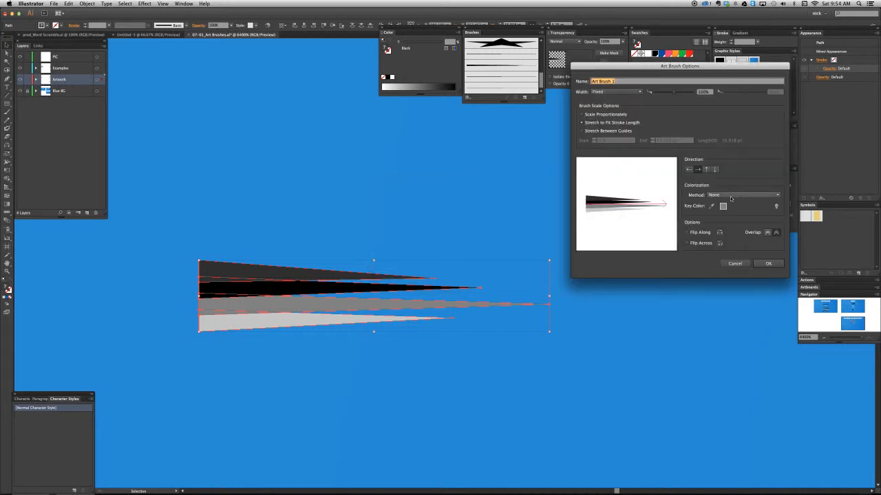
# Step: Name the art brush Swoosh 2, set its colorization to Tints and Shades, and sample the key color from its preview
pyautogui.write('Swoosh 2')
pyautogui.click(719, 195)
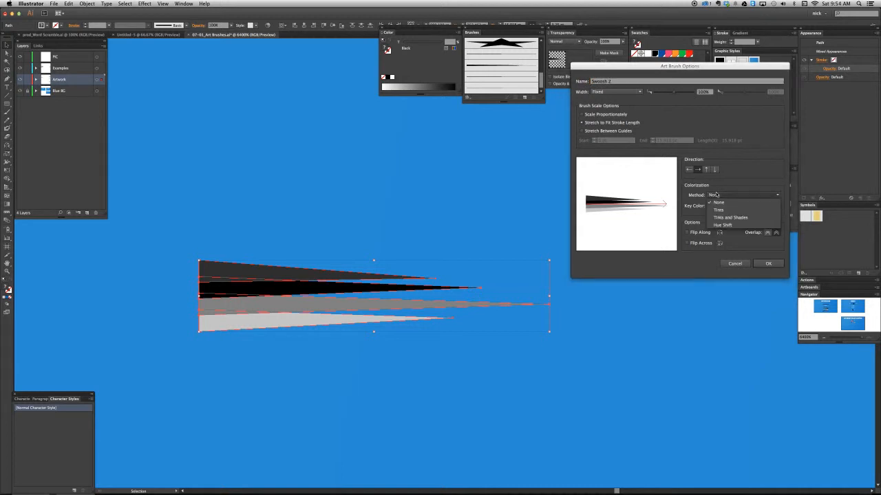
pyautogui.click(743, 219)
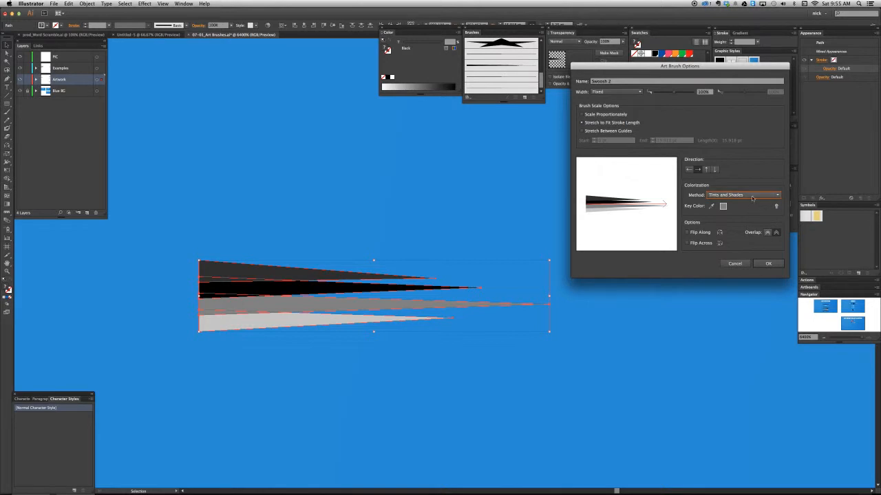
pyautogui.click(712, 209)
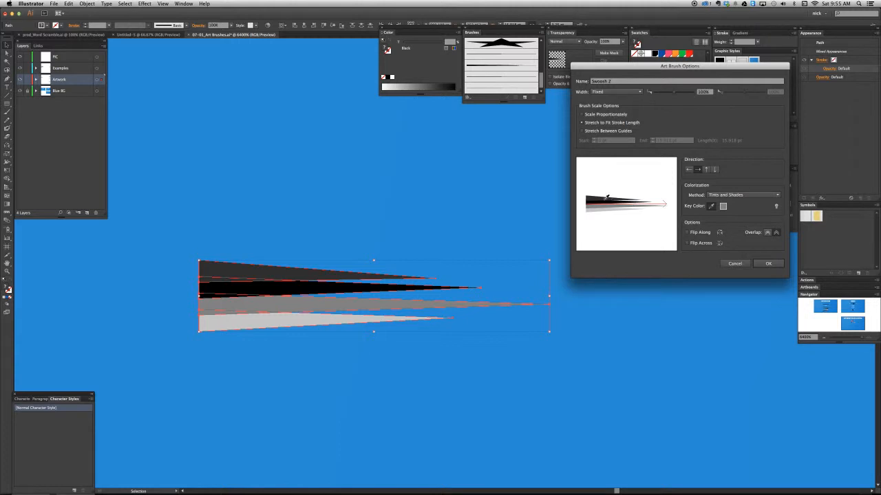
pyautogui.click(595, 196)
pyautogui.click(595, 207)
pyautogui.click(605, 202)
pyautogui.click(767, 264)
# Step: Draw an arched path about 44 pt wide below the shaded wedge and apply the Swoosh 2 brush to it
pyautogui.press('super+minus')
pyautogui.press('super+minus')
pyautogui.press('super+minus')
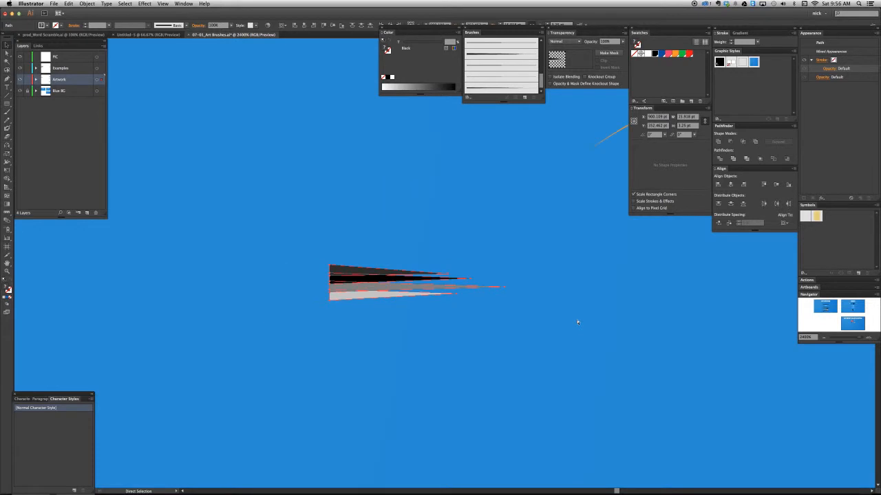
pyautogui.press('p')
pyautogui.moveTo(297, 385); pyautogui.dragTo(418, 324)
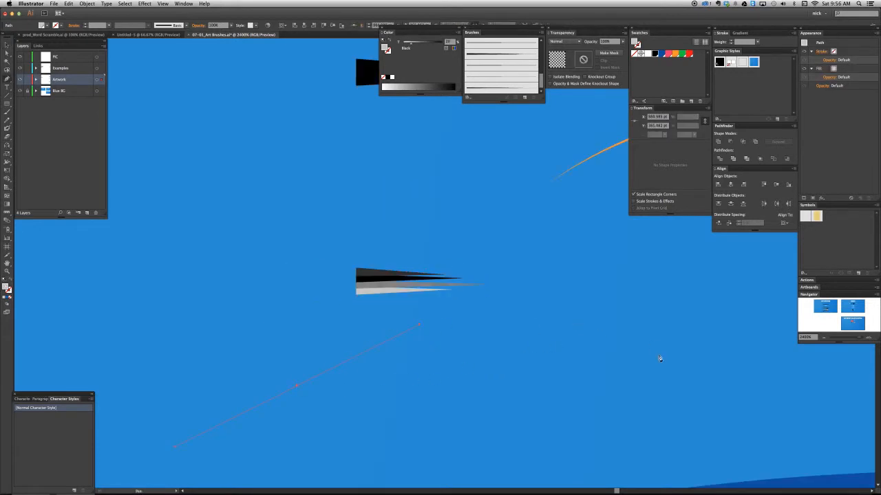
pyautogui.moveTo(658, 363); pyautogui.dragTo(740, 395)
pyautogui.click(501, 90)
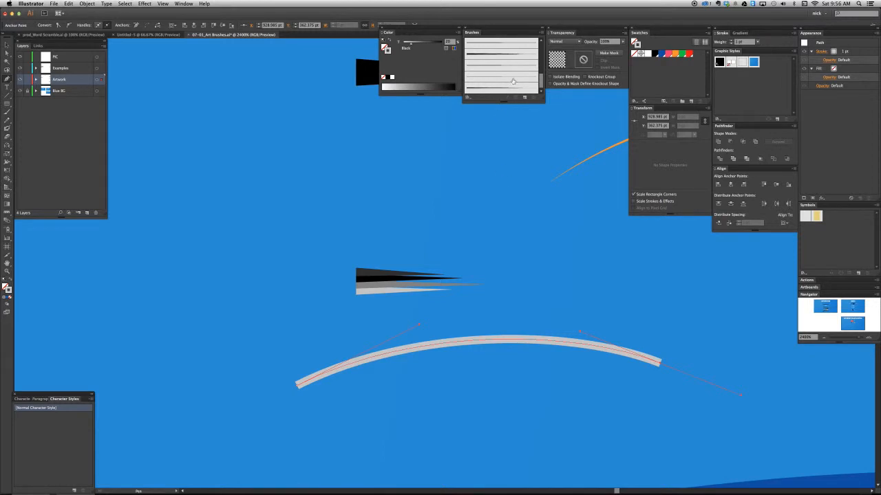
pyautogui.click(510, 90)
pyautogui.press('v')
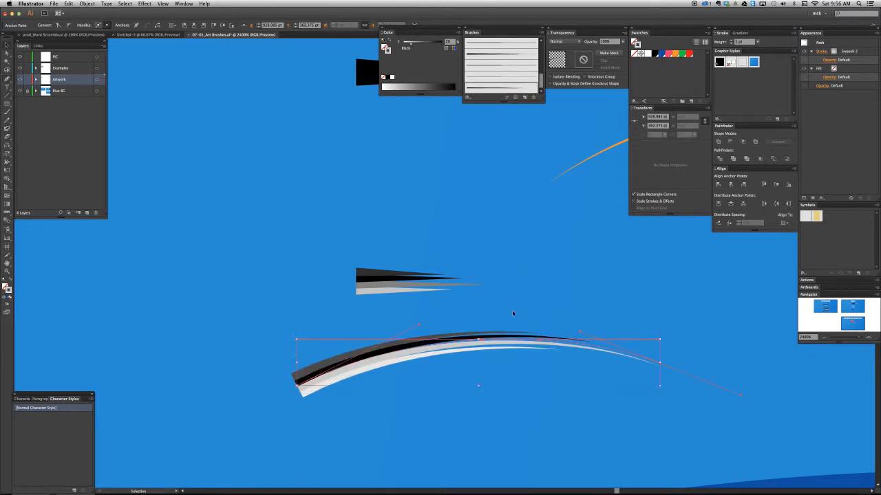
pyautogui.click(376, 316)
# Step: Color the Swoosh 2 path's stroke with the red swatch at 100% tint and deselect it
pyautogui.scroll(-2, 353, 312)
pyautogui.hscroll(2, 344, 320)
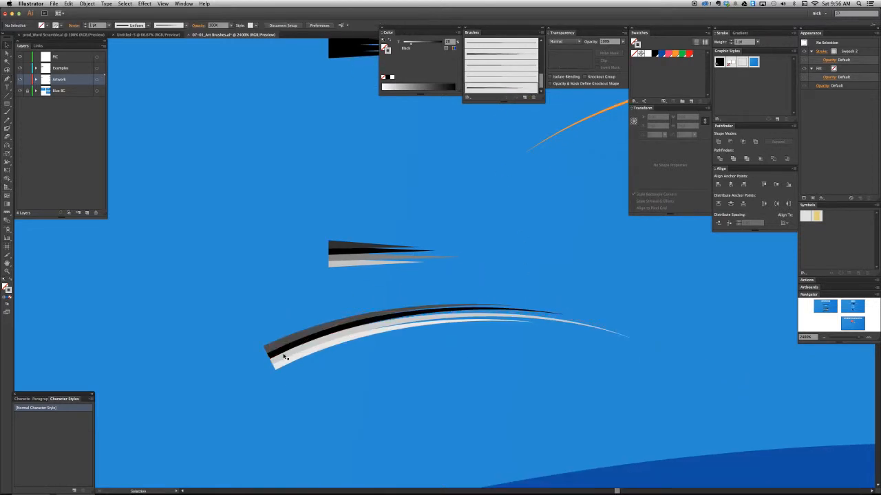
pyautogui.click(283, 354)
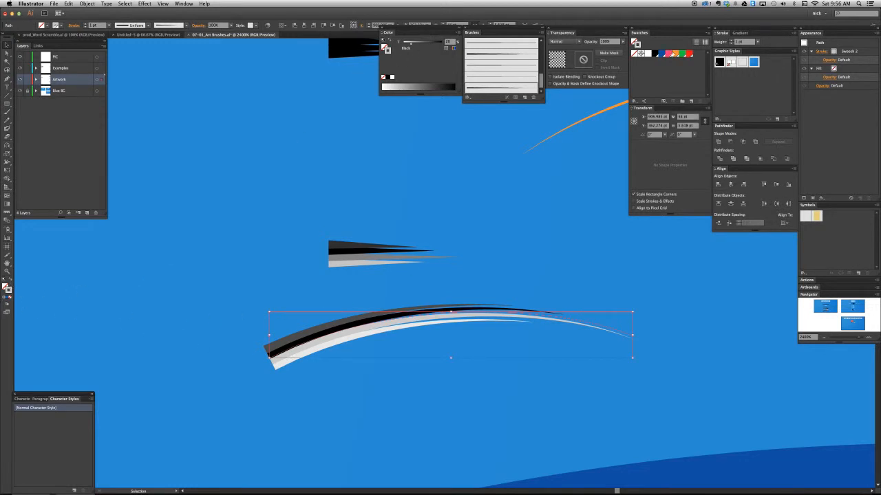
pyautogui.click(688, 54)
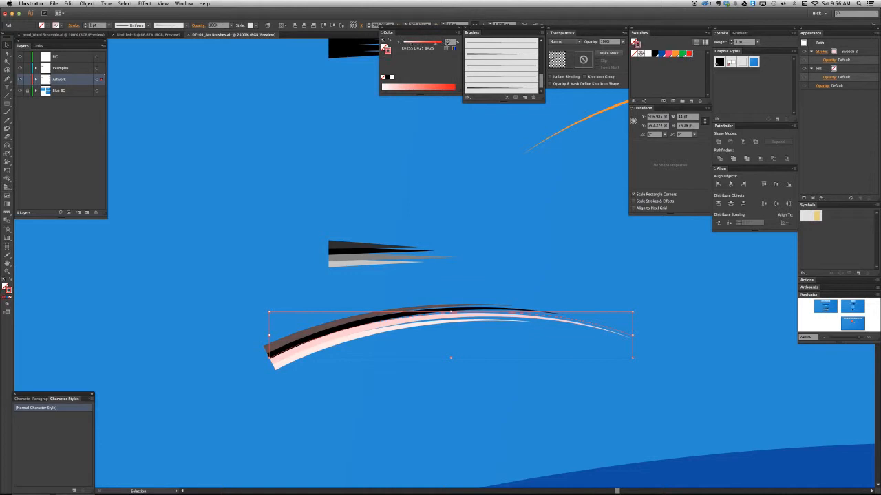
pyautogui.click(452, 338)
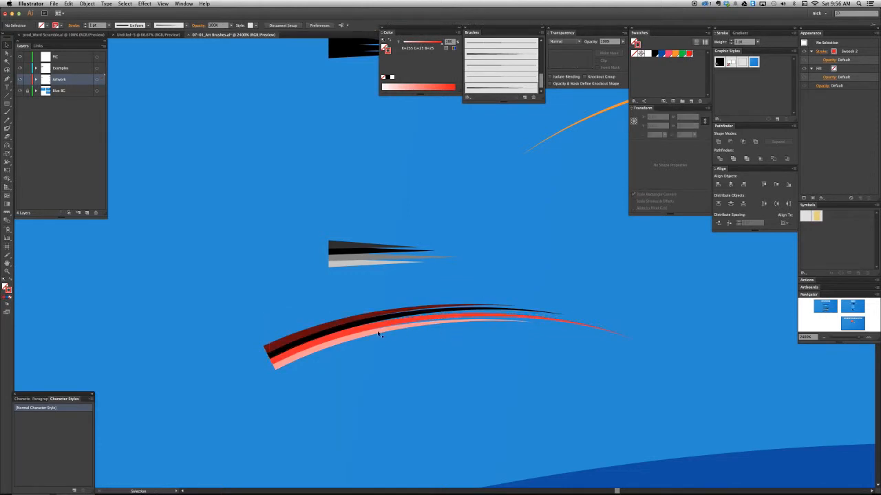
# Step: Compare the medium gray sliver of the source artwork with the color bands of the red swoosh stroke
pyautogui.click(359, 260)
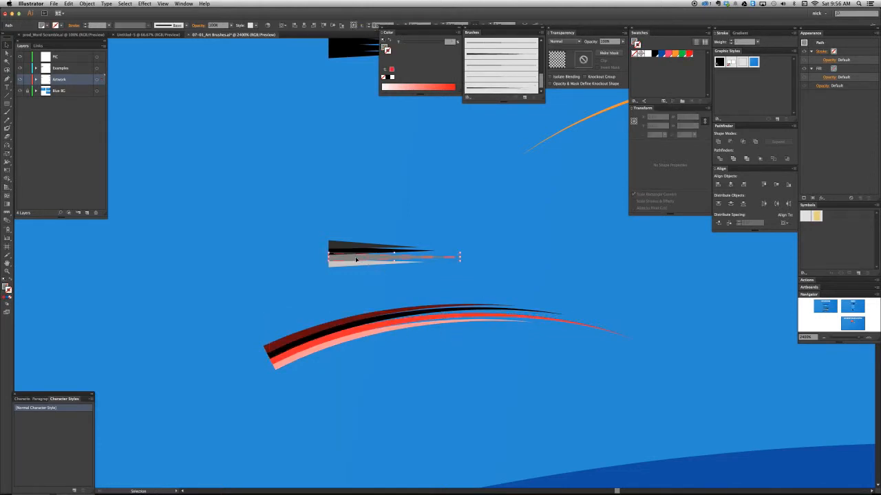
pyautogui.click(403, 317)
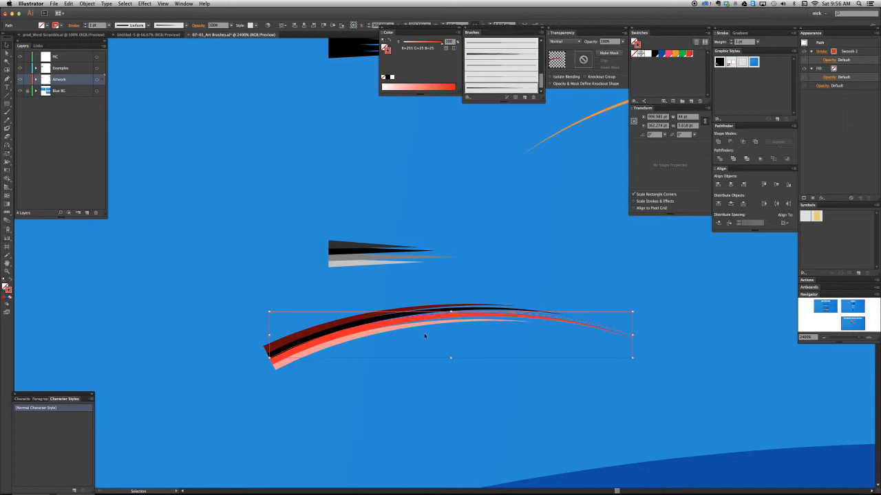
pyautogui.click(453, 382)
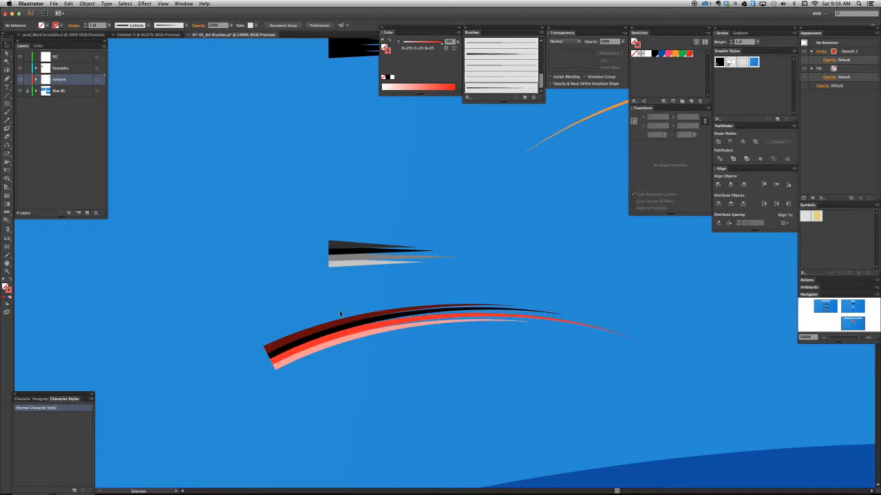
pyautogui.moveTo(314, 313); pyautogui.dragTo(390, 374)
pyautogui.click(393, 368)
# Step: Resample the Swoosh 2 brush's key color from its black sliver and apply the change to existing strokes
pyautogui.doubleClick(494, 90)
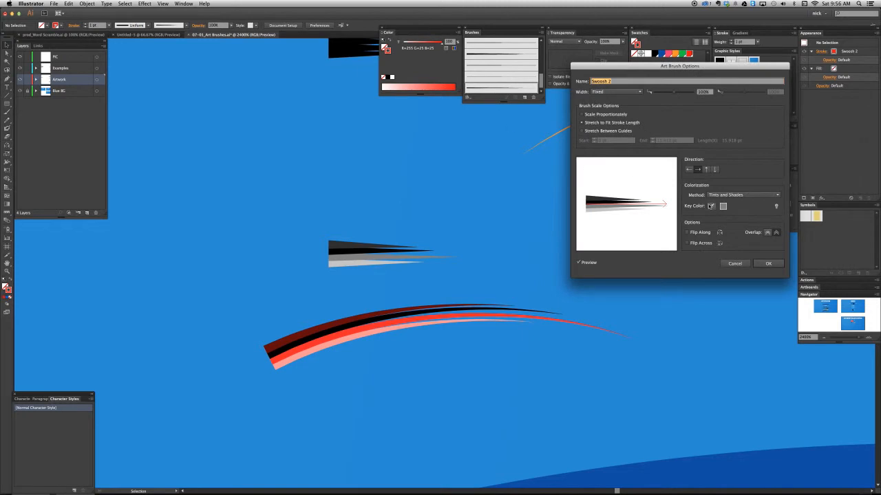
pyautogui.click(711, 206)
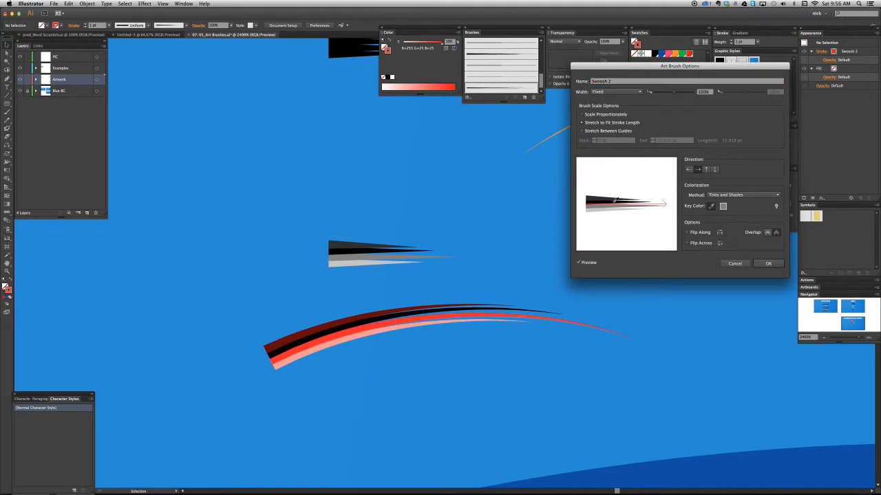
pyautogui.click(614, 200)
pyautogui.click(768, 263)
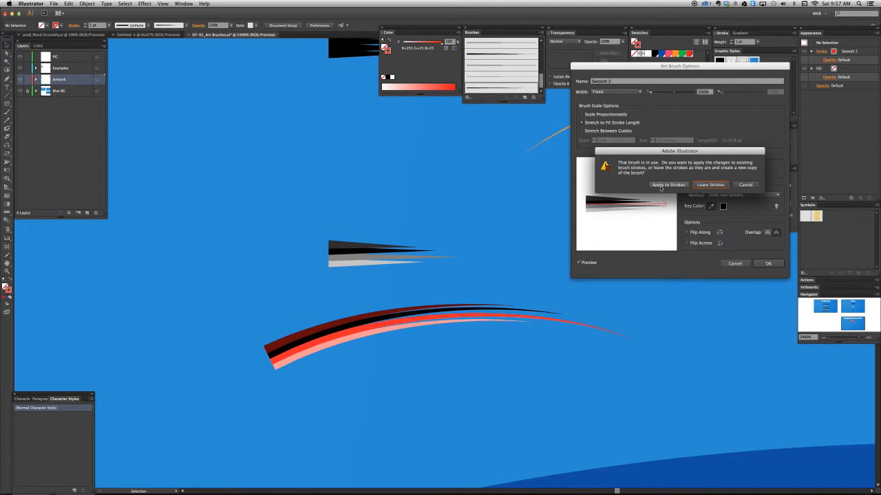
pyautogui.click(661, 185)
# Step: Move the red swoosh stroke slightly upward
pyautogui.press('a')
pyautogui.click(419, 318)
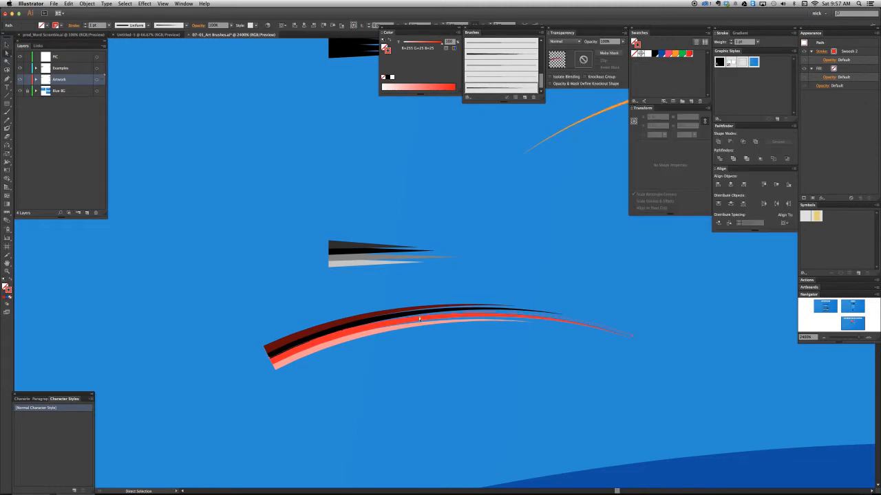
pyautogui.moveTo(422, 319); pyautogui.dragTo(420, 310)
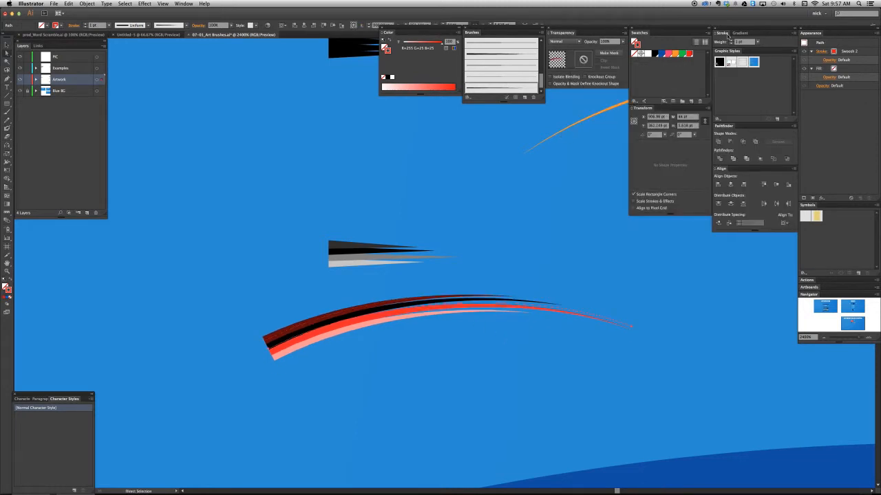
# Step: Try the green swatch on the swoosh stroke, return it to the red swatch and deselect it
pyautogui.click(683, 55)
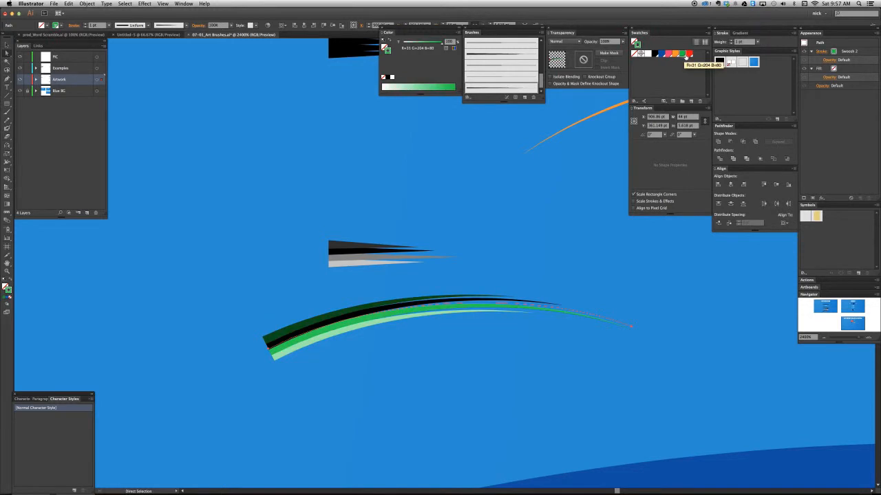
pyautogui.click(689, 54)
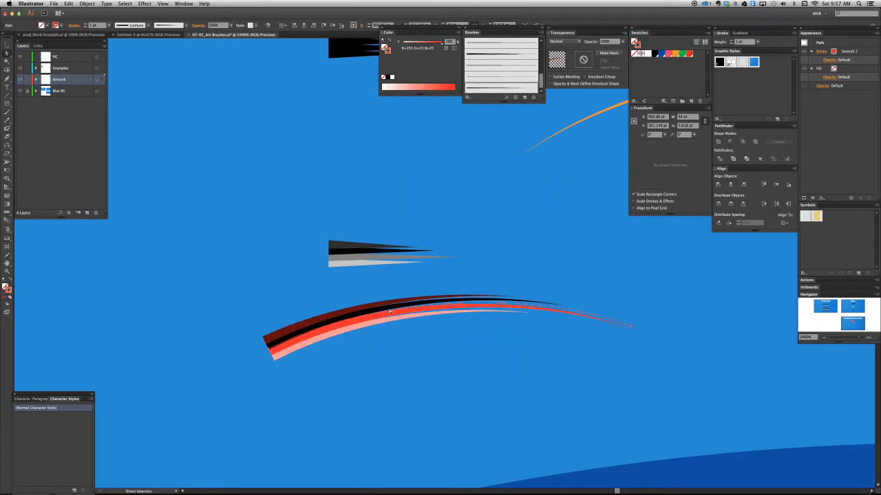
pyautogui.press('v')
pyautogui.click(379, 256)
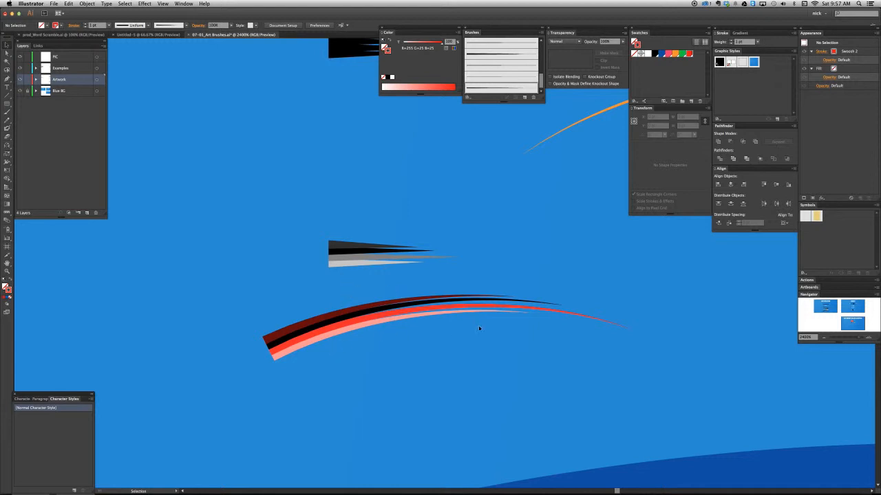
# Step: Move the red swoosh stroke above the gray wedge artwork
pyautogui.press('a')
pyautogui.click(387, 319)
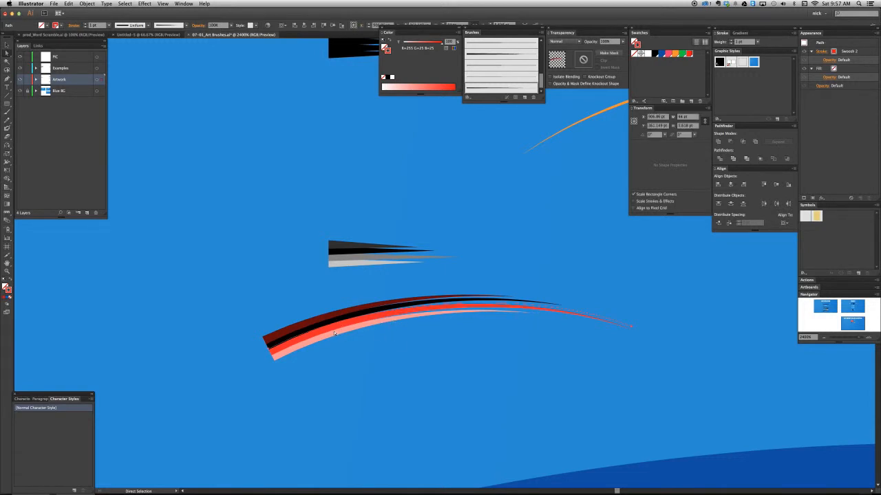
pyautogui.moveTo(333, 334); pyautogui.dragTo(339, 251)
pyautogui.moveTo(331, 203); pyautogui.dragTo(360, 210)
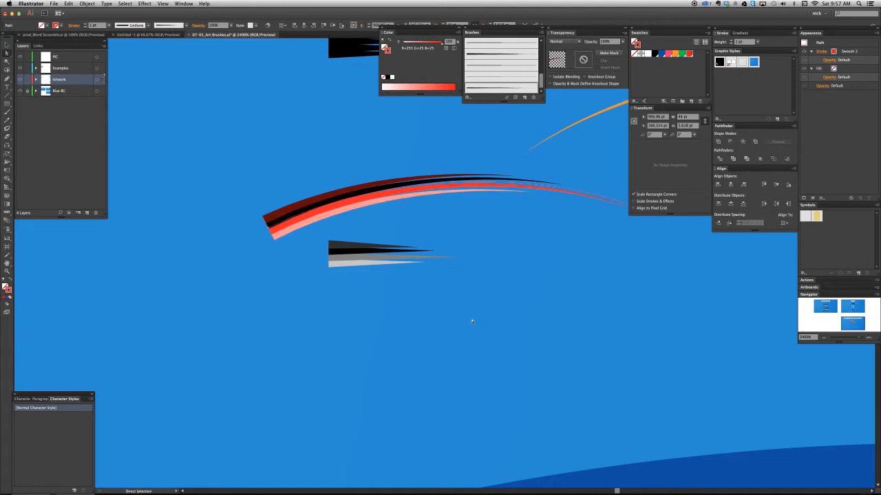
# Step: Create a new art brush from the gray wedge artwork and name it Swoosh 3
pyautogui.press('v')
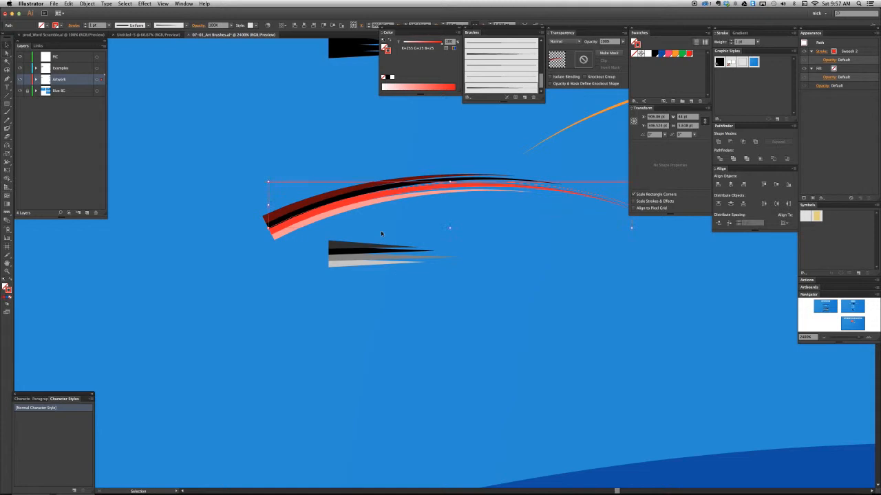
pyautogui.click(375, 249)
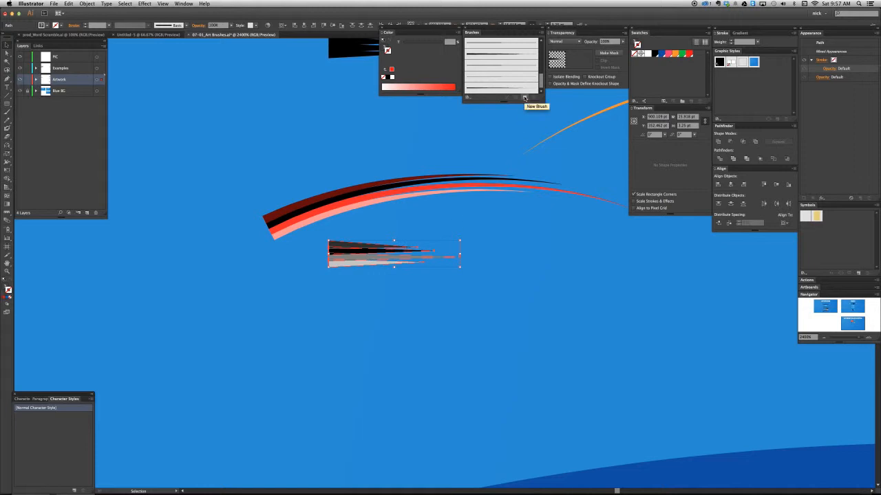
pyautogui.click(524, 99)
pyautogui.click(412, 227)
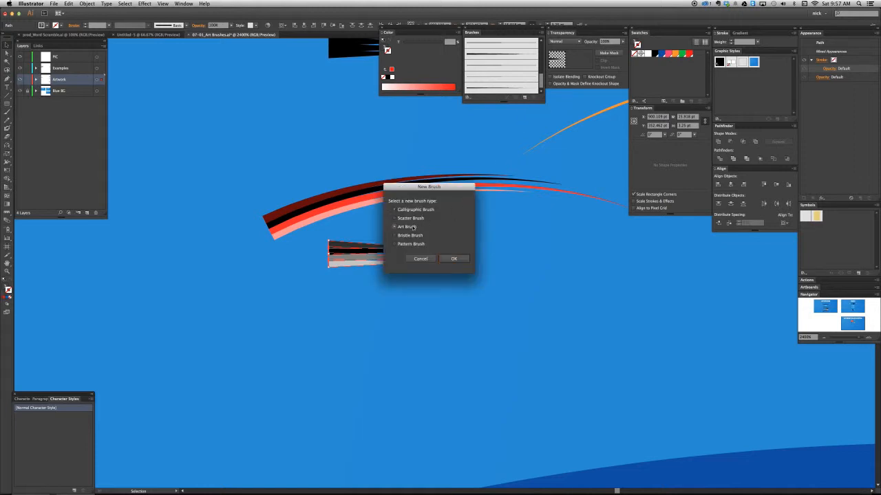
pyautogui.press('Return')
pyautogui.click(725, 195)
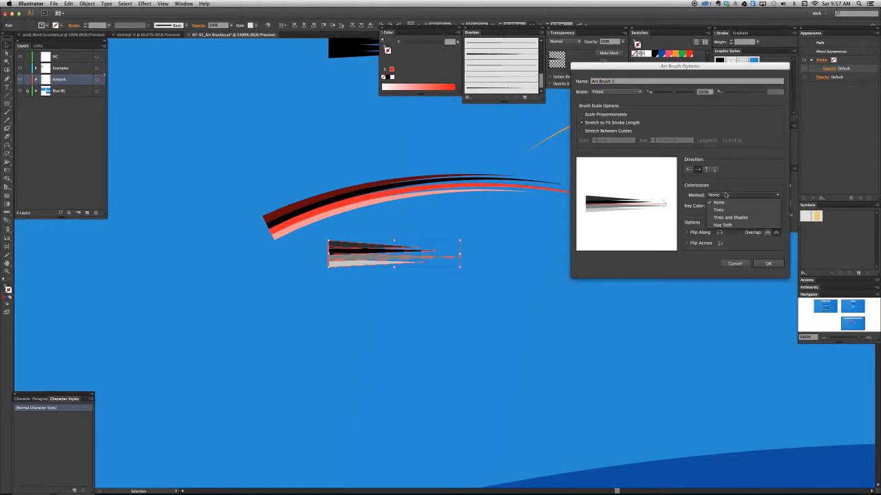
pyautogui.click(725, 196)
pyautogui.tripleClick(613, 82)
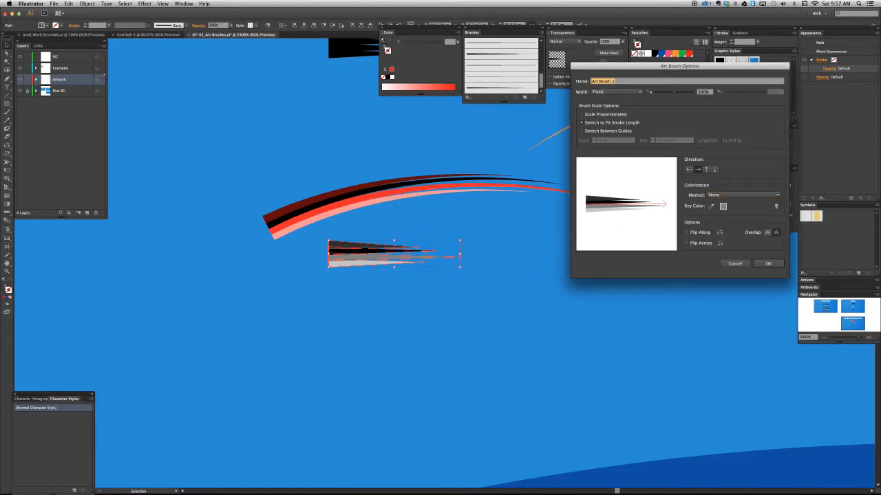
pyautogui.write('Swoosh 3')
# Step: Set the Swoosh 3 colorization method to Hue Shift, sample the key color from the dark upper sliver and confirm the brush
pyautogui.click(728, 195)
pyautogui.click(733, 226)
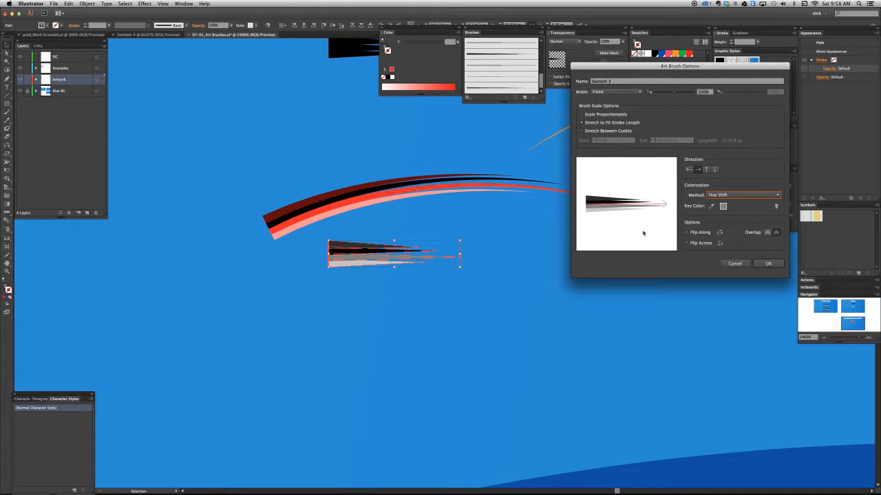
pyautogui.click(713, 206)
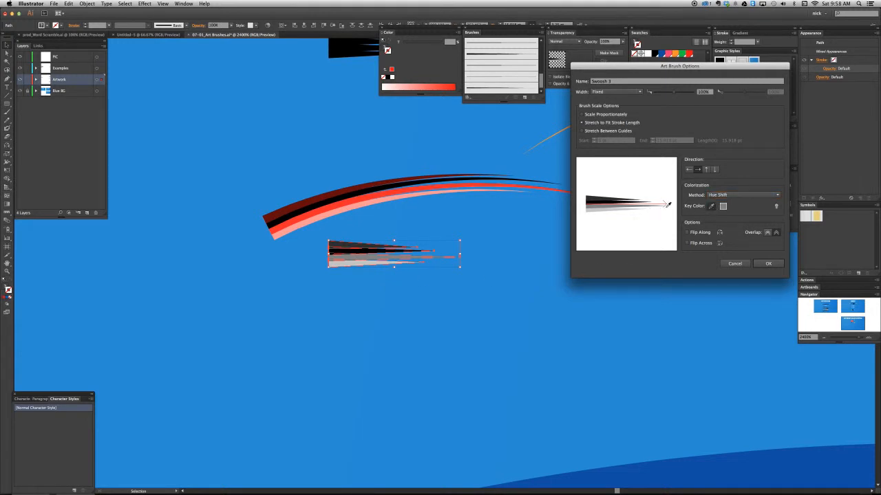
pyautogui.click(598, 199)
pyautogui.click(778, 264)
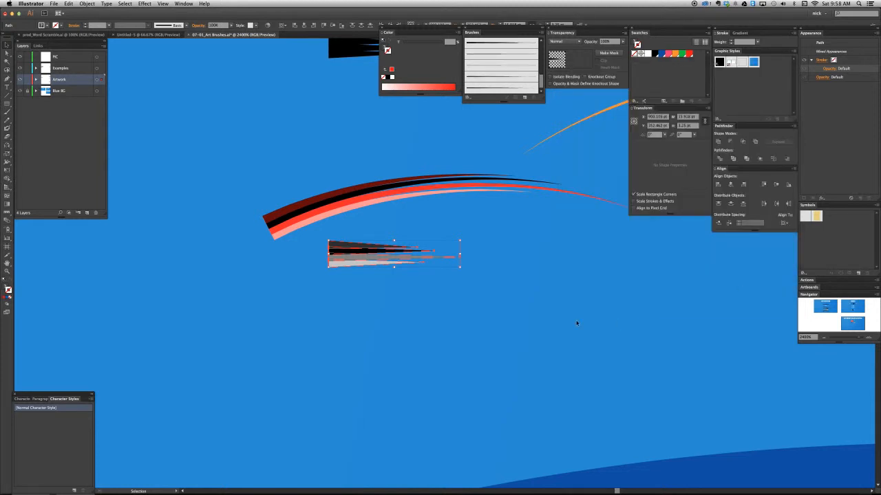
# Step: Copy the red swoosh stroke below the wedge artwork and give the copy the Swoosh 3 brush with the green swatch
pyautogui.moveTo(384, 197); pyautogui.dragTo(389, 343)
pyautogui.click(504, 89)
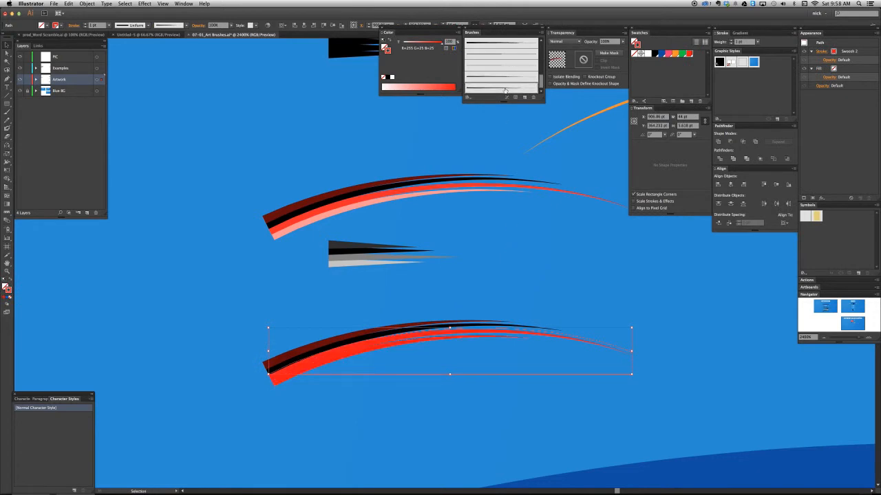
pyautogui.click(361, 408)
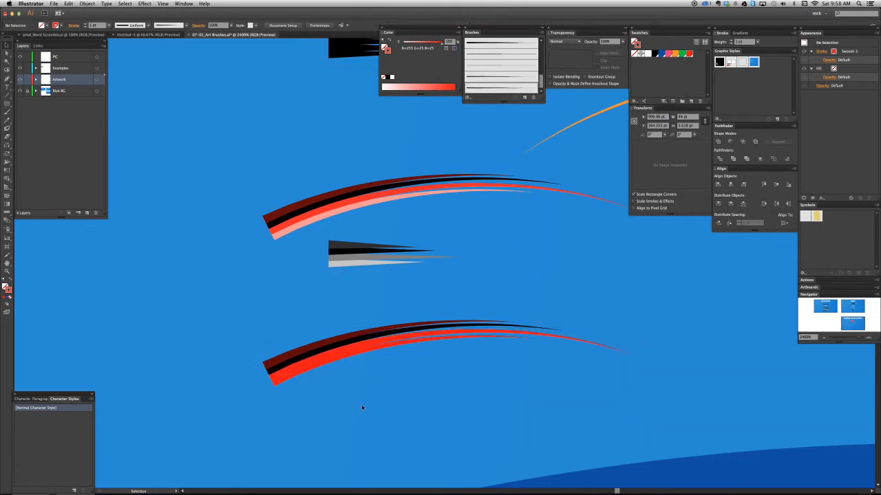
pyautogui.click(361, 339)
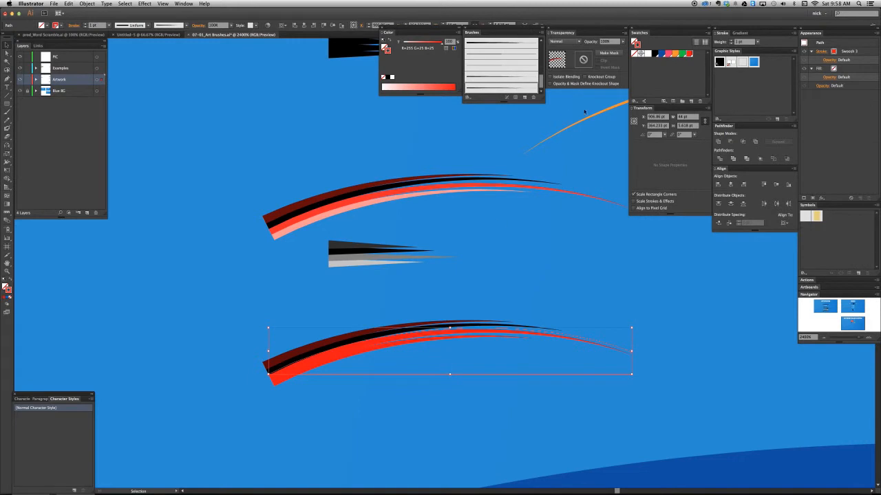
pyautogui.click(682, 54)
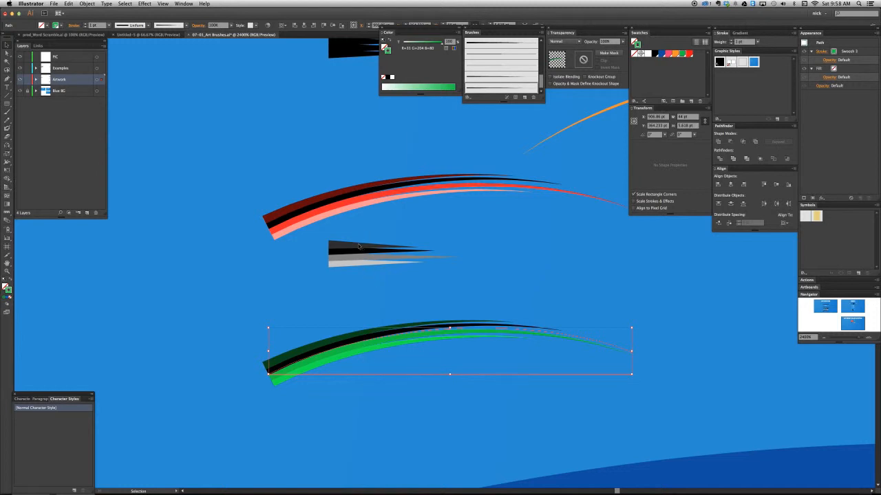
# Step: Add a red copy of the dark top sliver just above the wedge artwork and fill the middle gray sliver with full-strength green
pyautogui.moveTo(358, 246); pyautogui.dragTo(359, 240)
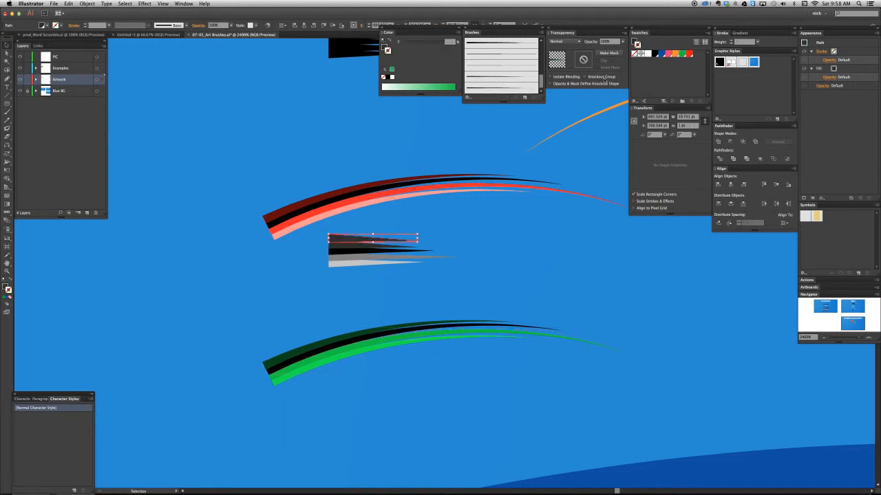
pyautogui.click(689, 54)
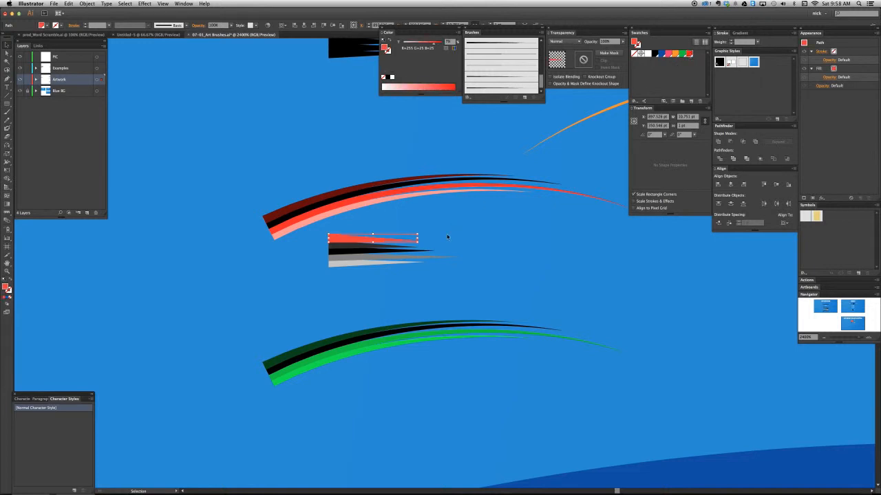
pyautogui.click(440, 260)
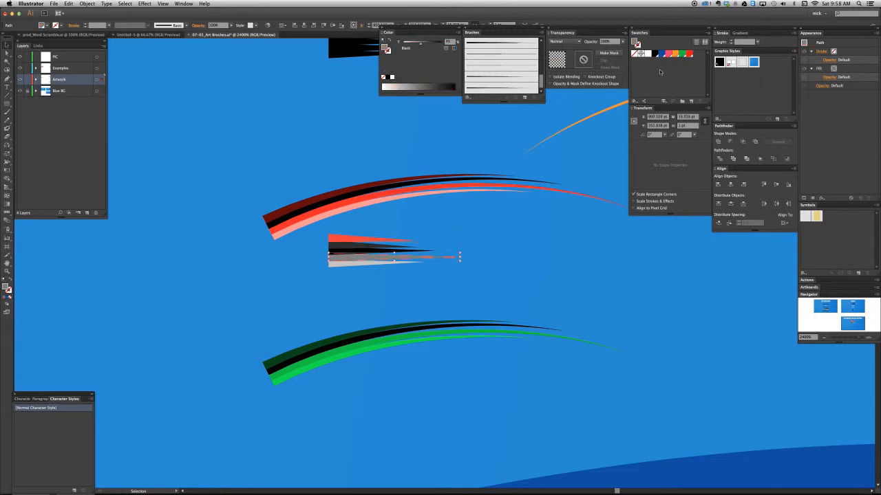
pyautogui.click(685, 53)
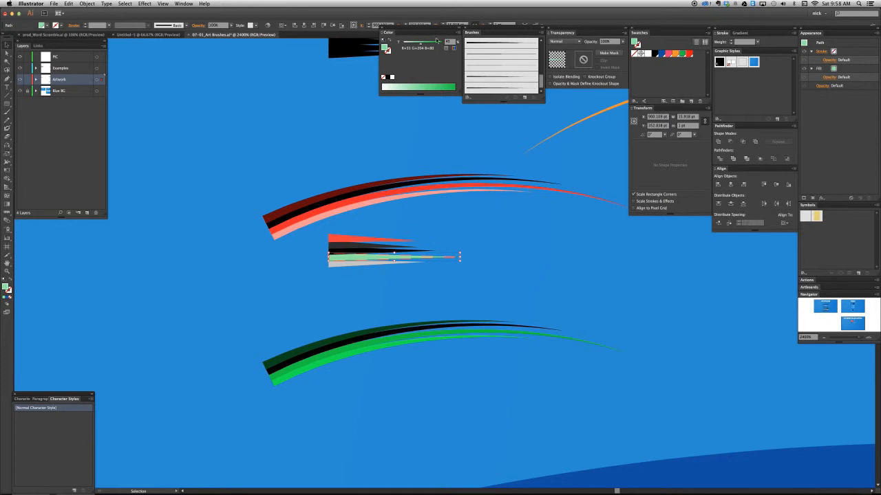
pyautogui.click(428, 254)
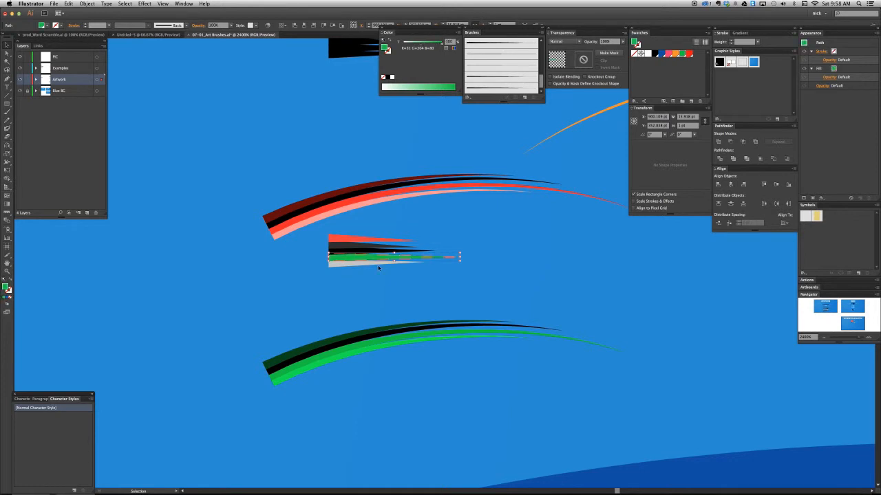
# Step: Fill the lowest light gray sliver with orange at 100% tint and set the red sliver's tint to 100%
pyautogui.click(680, 54)
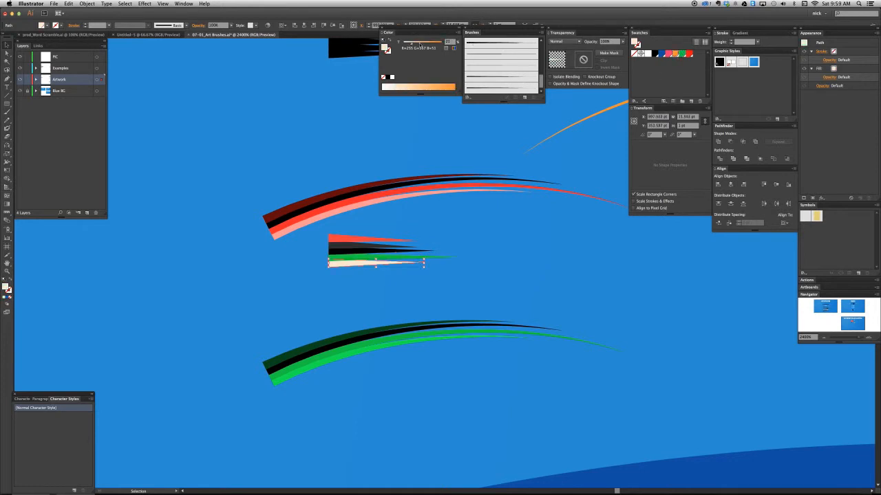
pyautogui.moveTo(410, 44); pyautogui.dragTo(448, 45)
pyautogui.click(423, 239)
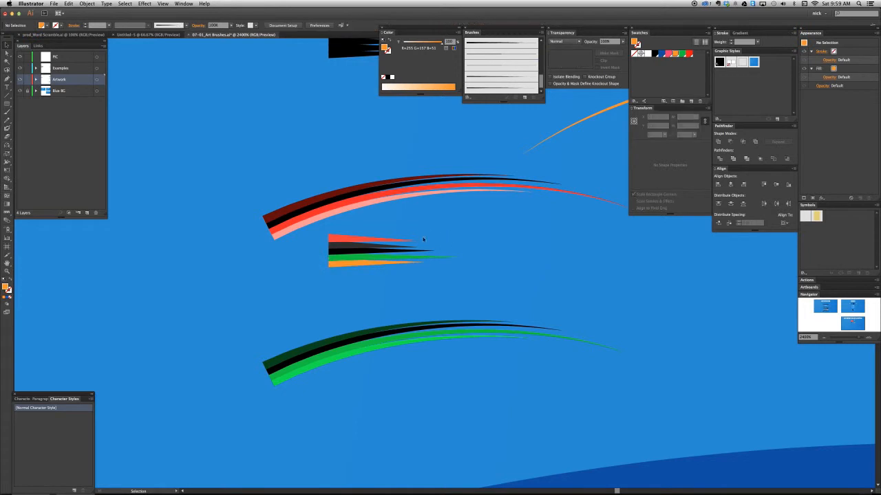
pyautogui.click(388, 239)
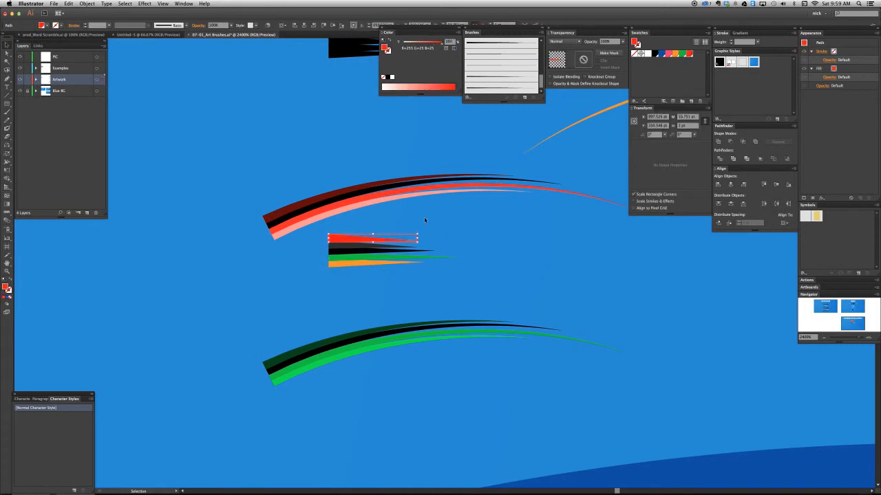
# Step: Replace the Swoosh 3 brush artwork with the multicolored wedge, keep Hue Shift colorization and apply the change to existing strokes
pyautogui.moveTo(386, 278); pyautogui.dragTo(385, 279)
pyautogui.moveTo(358, 251)
pyautogui.mouseDown()
pyautogui.moveTo(500, 87)
pyautogui.moveTo(488, 88)
pyautogui.moveTo(513, 89)
pyautogui.moveTo(481, 91)
pyautogui.mouseUp()
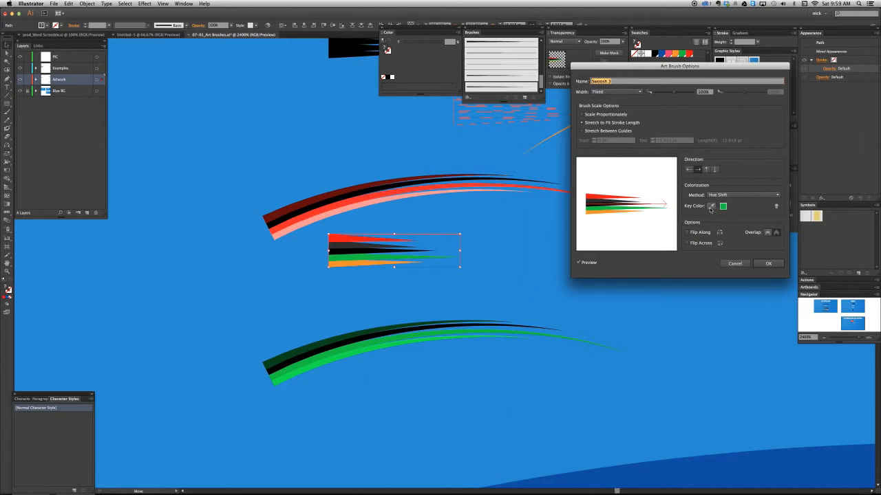
pyautogui.click(768, 263)
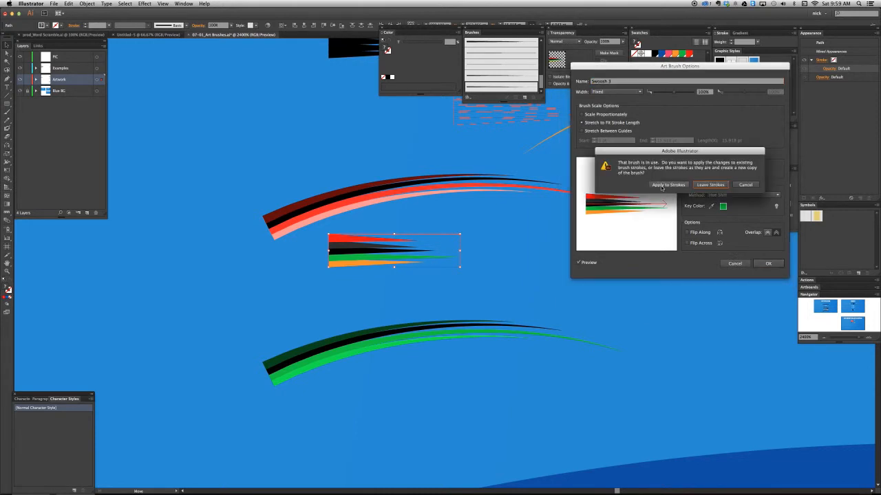
pyautogui.click(666, 184)
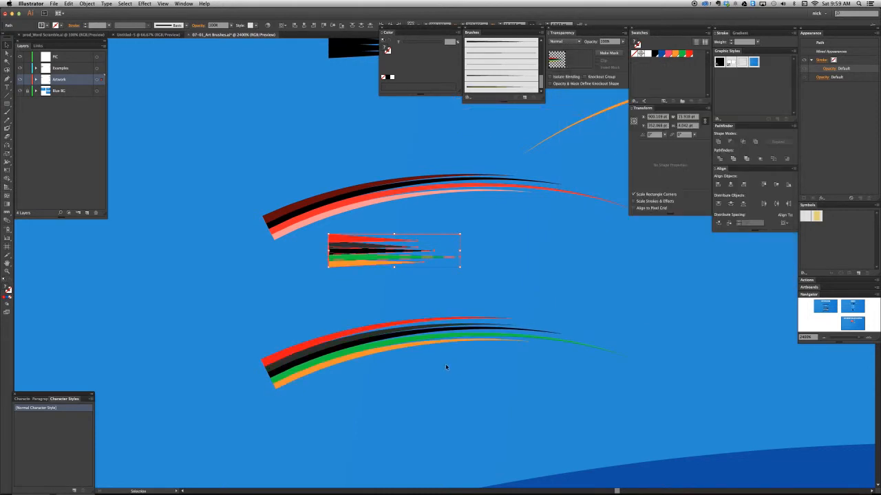
# Step: Change the lower swoosh's stroke color to the blue swatch and deselect it
pyautogui.press('a')
pyautogui.click(434, 339)
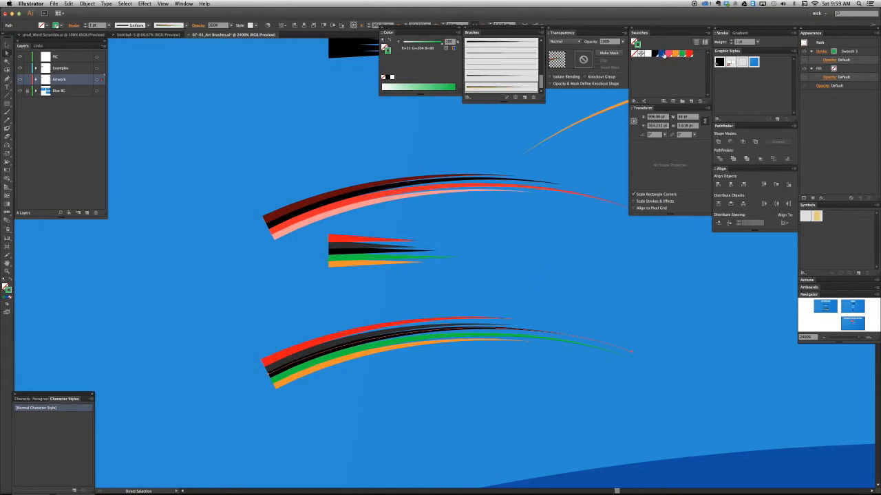
pyautogui.click(663, 54)
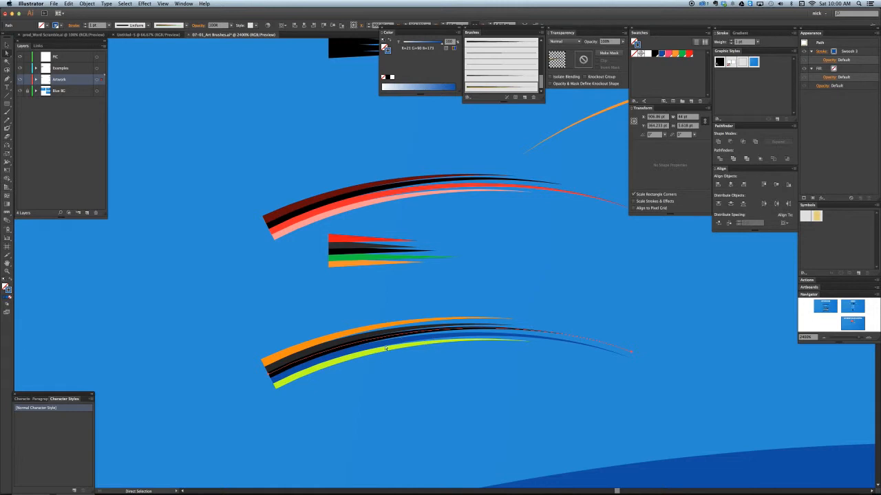
pyautogui.click(413, 377)
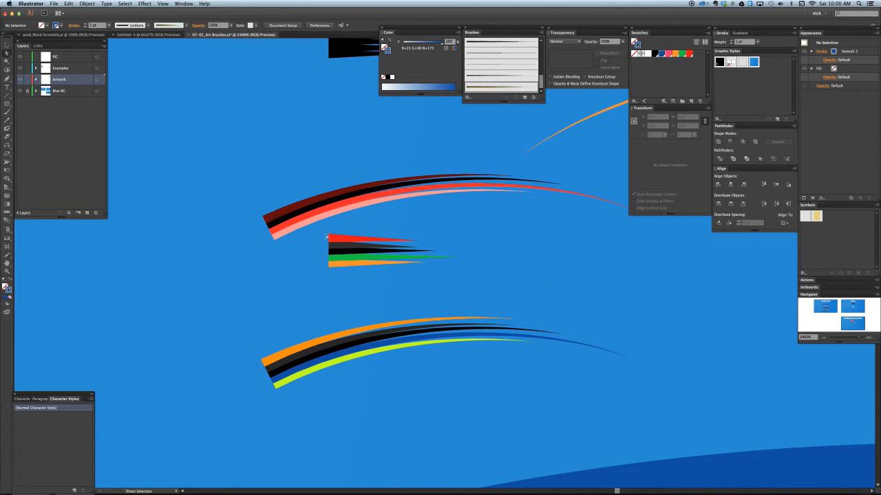
pyautogui.click(421, 267)
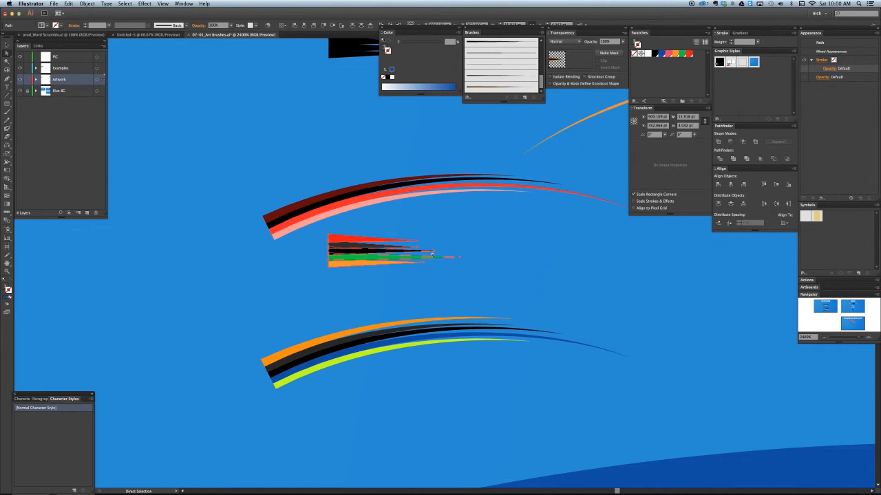
pyautogui.click(466, 286)
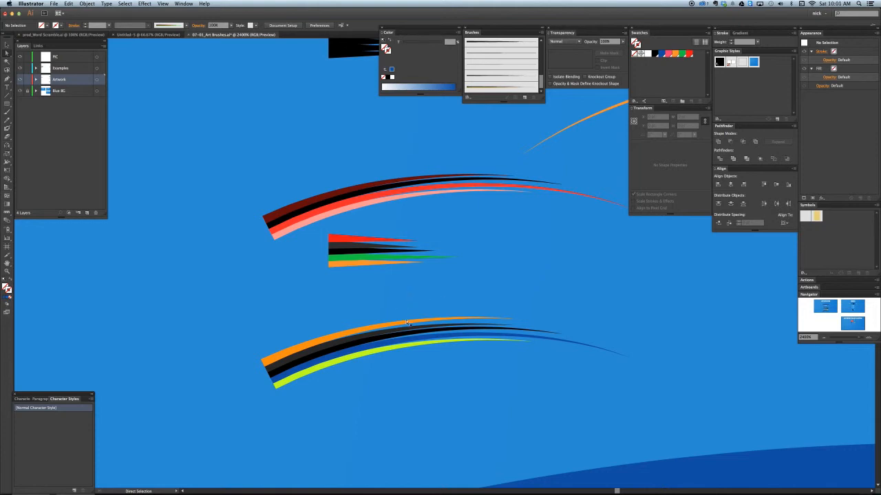
pyautogui.click(337, 361)
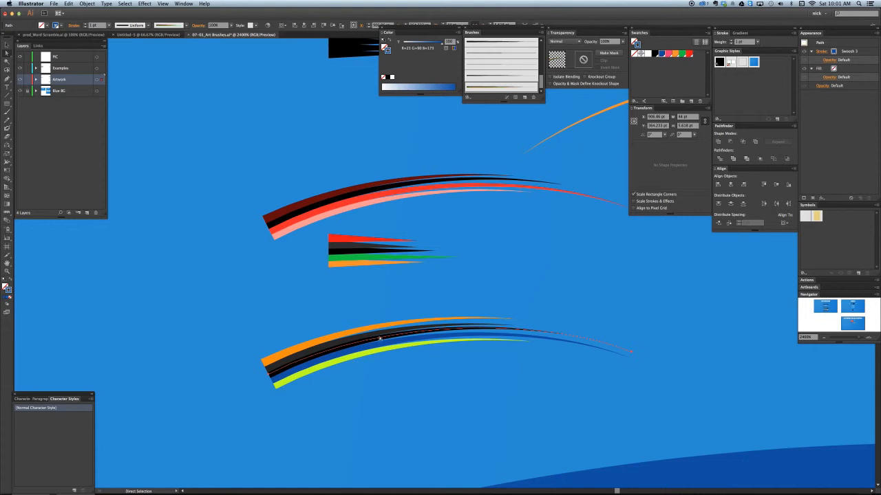
# Step: Select the orange swoosh stroke beside the white circle and enlarge the brush list to reveal its Swoosh brush
pyautogui.press('super+minus')
pyautogui.press('super+minus')
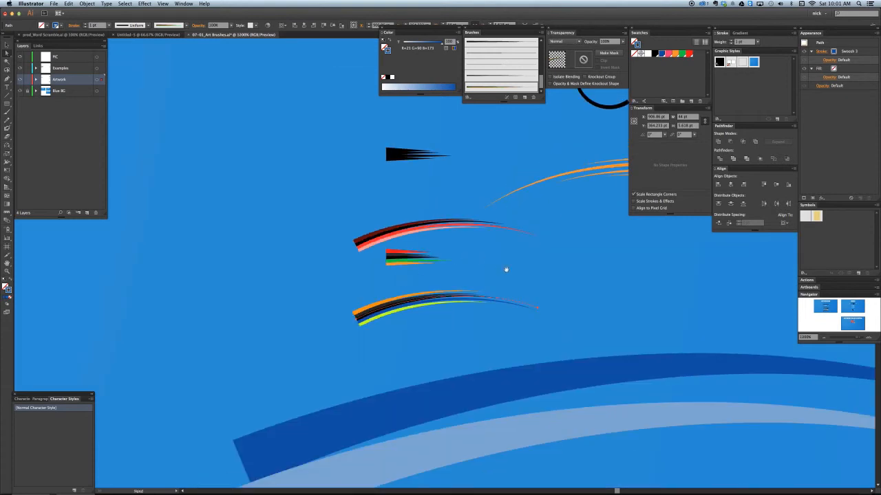
pyautogui.moveTo(457, 285); pyautogui.dragTo(216, 328)
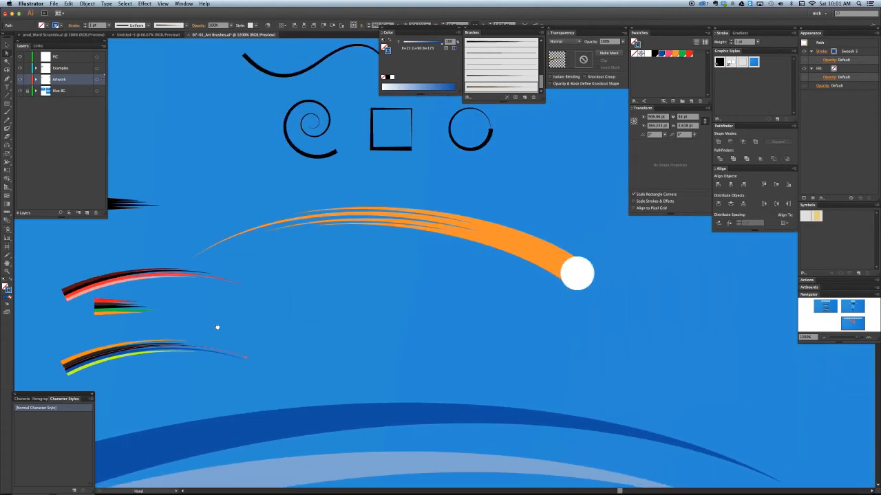
pyautogui.click(424, 235)
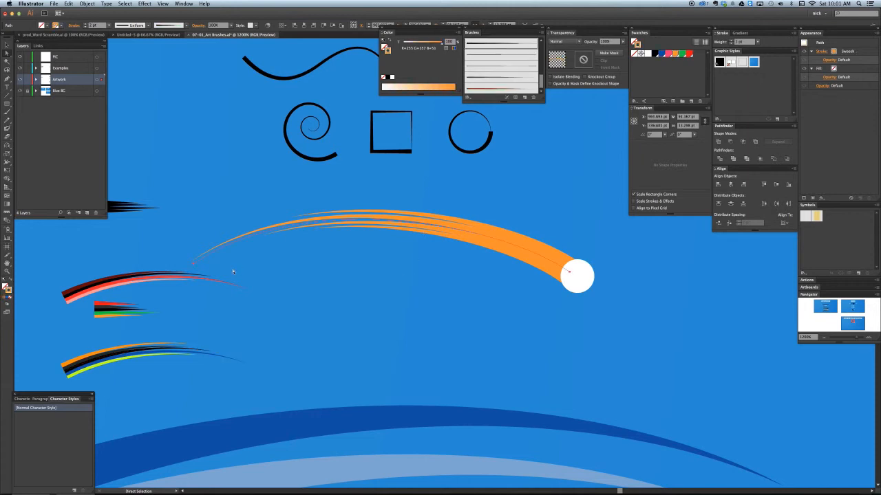
pyautogui.hscroll(-5, 220, 275)
pyautogui.click(223, 237)
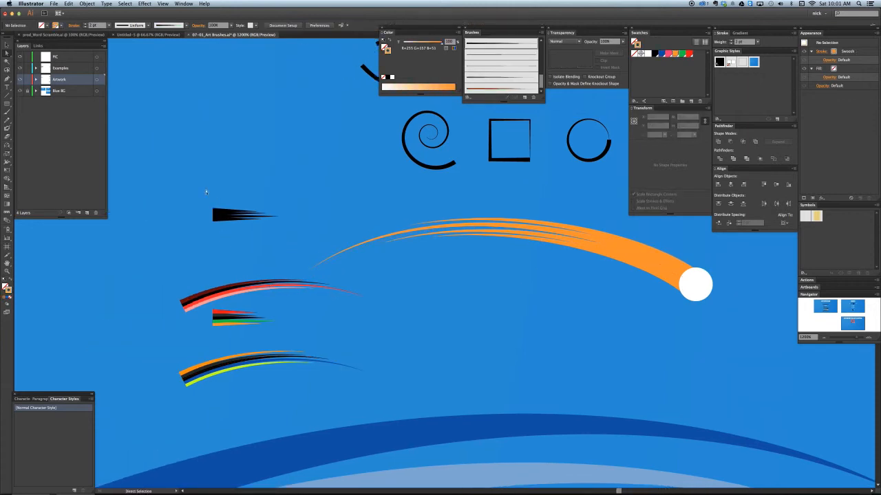
pyautogui.press('z')
pyautogui.press('a')
pyautogui.click(578, 231)
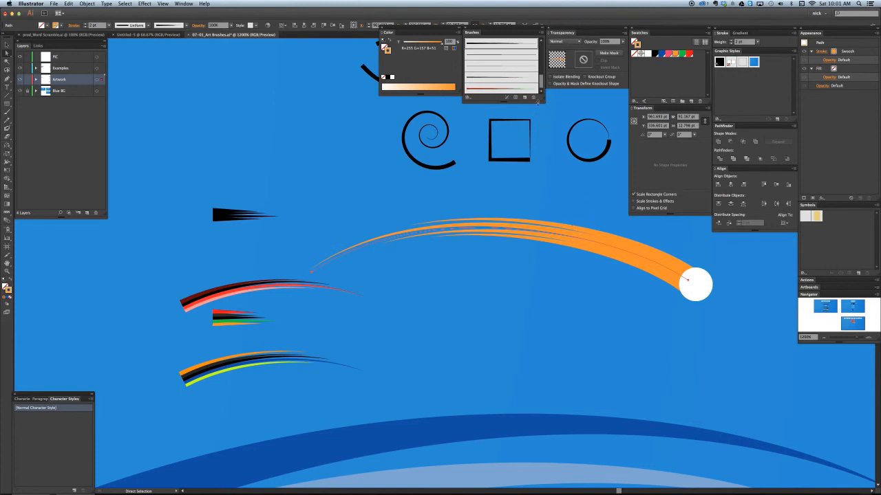
pyautogui.moveTo(538, 101); pyautogui.dragTo(538, 137)
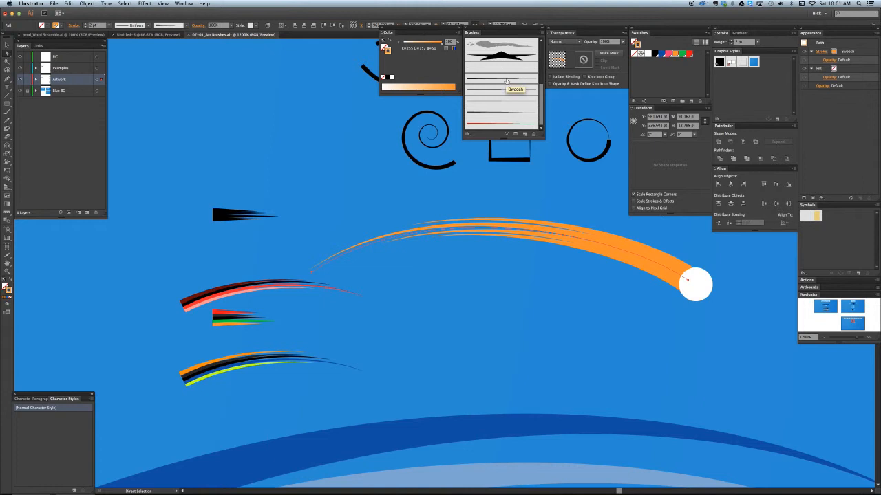
# Step: Place a copy of the Swoosh brush artwork on the empty canvas above the Art Brush Color Control artboard
pyautogui.hotkey('ctrl', '-')
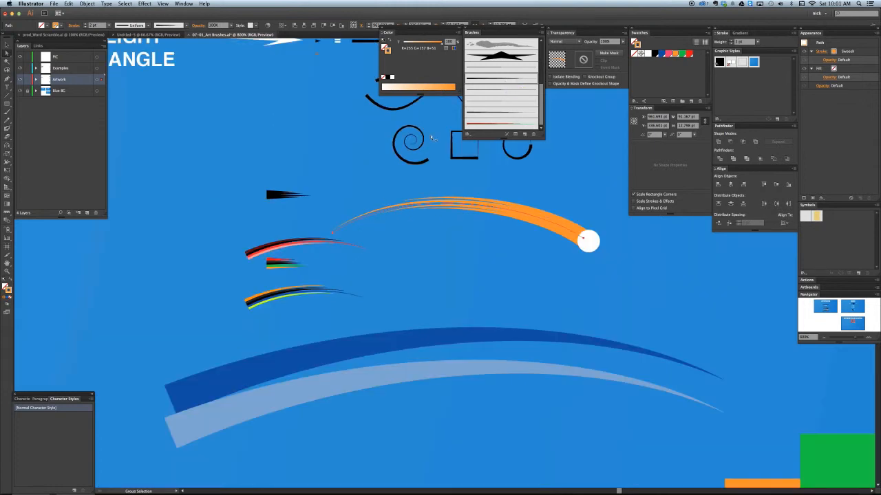
pyautogui.moveTo(363, 247); pyautogui.dragTo(369, 287)
pyautogui.moveTo(402, 201); pyautogui.dragTo(400, 207)
pyautogui.keyDown('alt'); pyautogui.keyDown('super'); pyautogui.click(417, 196); pyautogui.keyUp('super'); pyautogui.keyUp('alt')
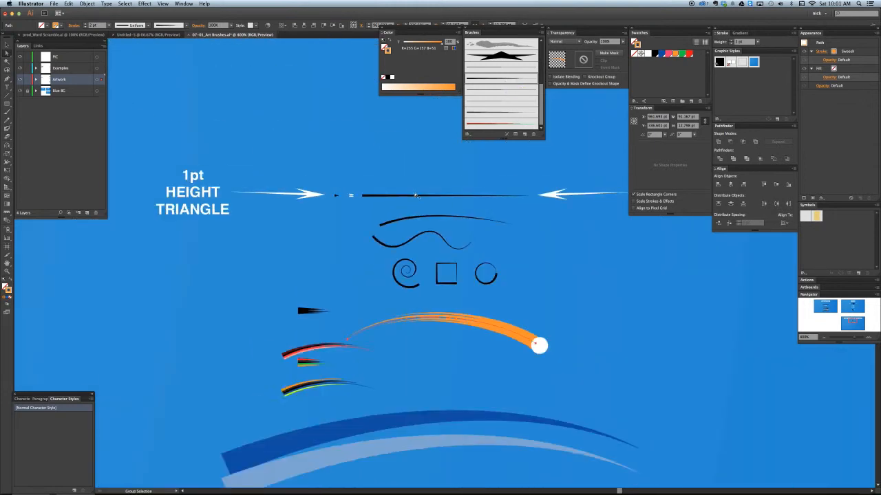
pyautogui.keyDown('alt'); pyautogui.keyDown('super'); pyautogui.click(417, 196); pyautogui.keyUp('super'); pyautogui.keyUp('alt')
pyautogui.moveTo(420, 159); pyautogui.dragTo(413, 268)
pyautogui.keyDown('alt'); pyautogui.keyDown('super'); pyautogui.click(410, 240); pyautogui.keyUp('super'); pyautogui.keyUp('alt')
pyautogui.keyDown('alt'); pyautogui.keyDown('super'); pyautogui.click(411, 240); pyautogui.keyUp('super'); pyautogui.keyUp('alt')
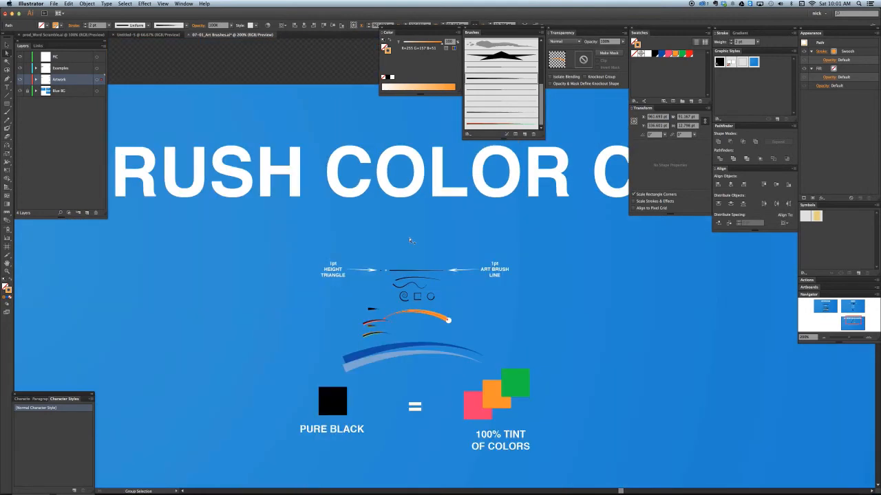
pyautogui.moveTo(346, 61); pyautogui.dragTo(347, 96)
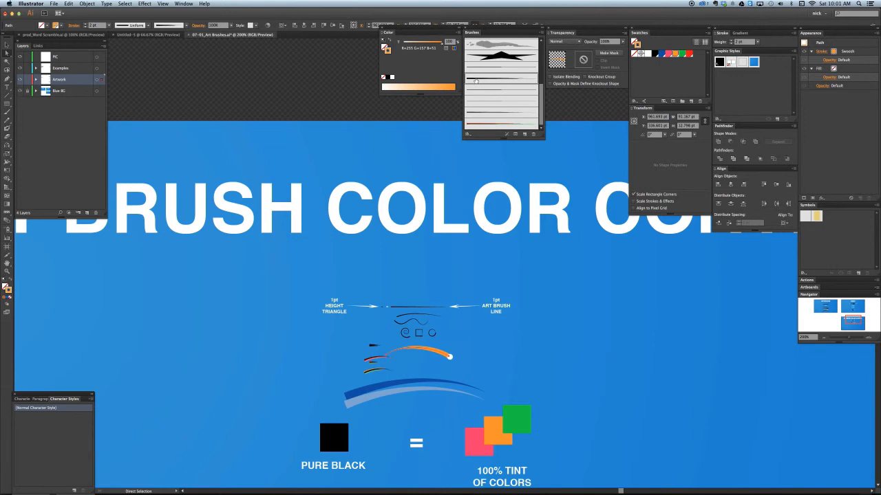
pyautogui.moveTo(477, 82)
pyautogui.mouseDown()
pyautogui.moveTo(309, 87)
pyautogui.moveTo(328, 96)
pyautogui.mouseUp()
pyautogui.press('z')
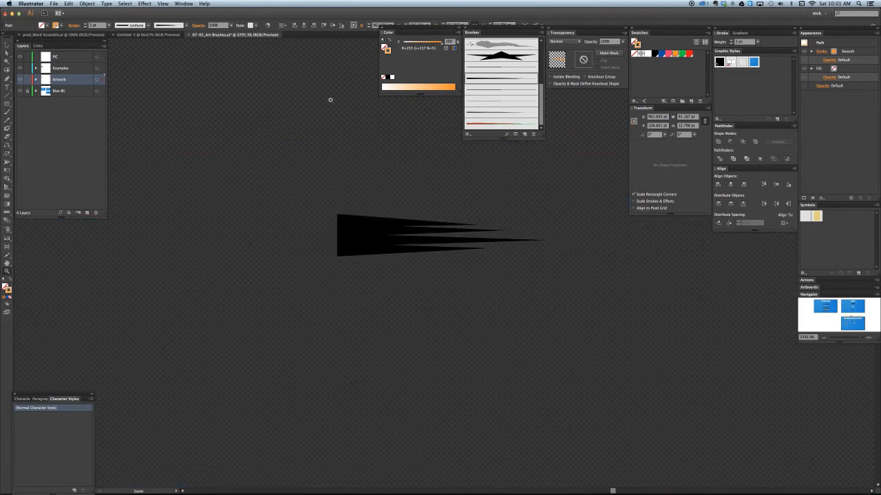
pyautogui.moveTo(383, 236); pyautogui.dragTo(309, 246)
# Step: Select the wedge artwork's unfilled bounding rectangle, and separately its black slivers, to examine how it is built
pyautogui.moveTo(429, 200); pyautogui.dragTo(468, 223)
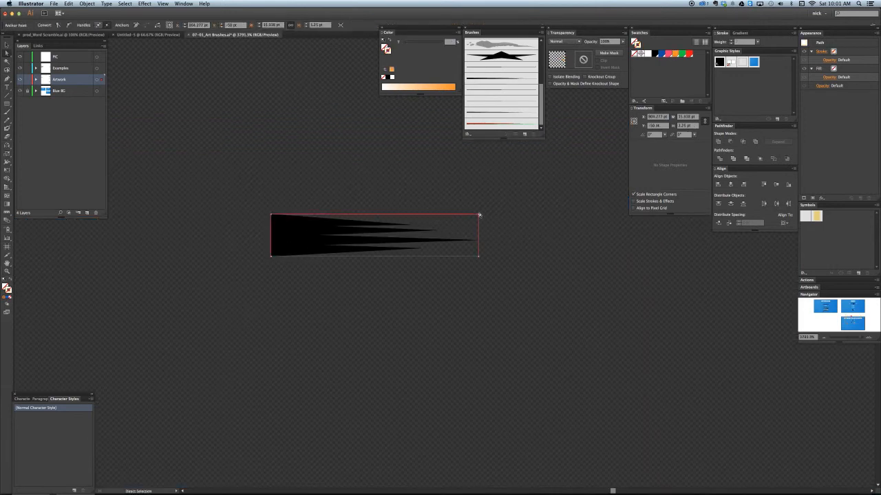
pyautogui.click(498, 264)
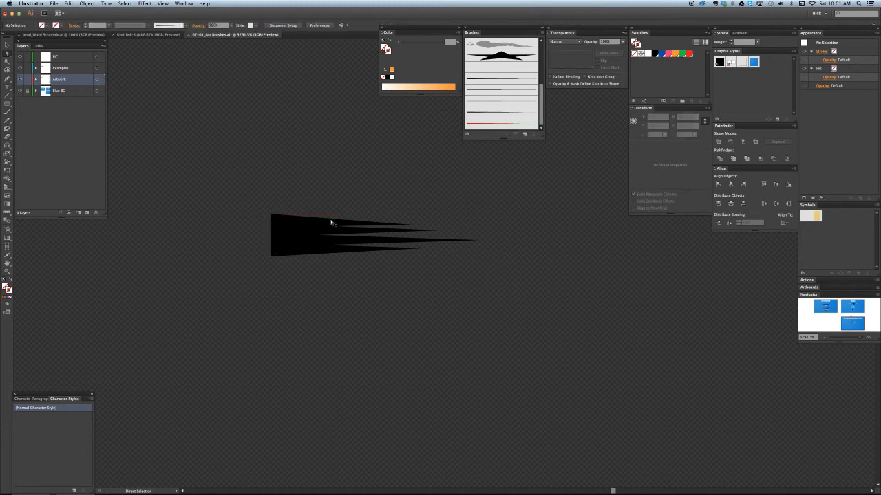
pyautogui.moveTo(302, 204); pyautogui.dragTo(350, 262)
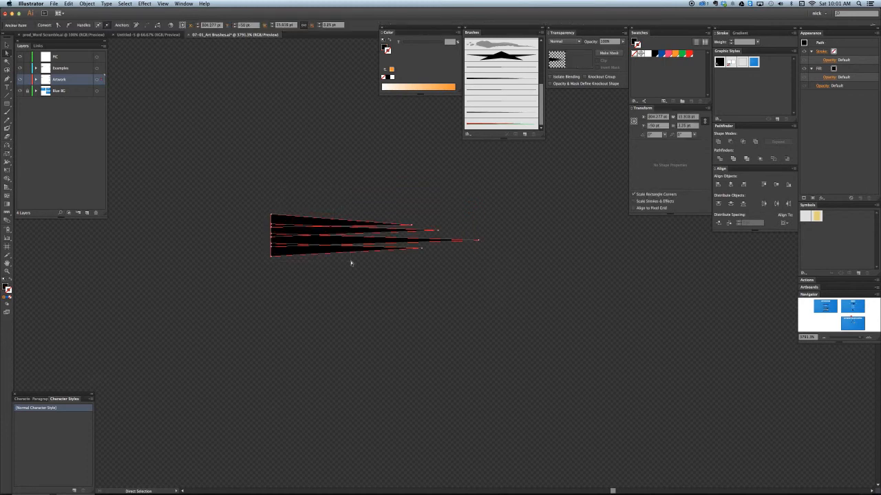
pyautogui.click(437, 280)
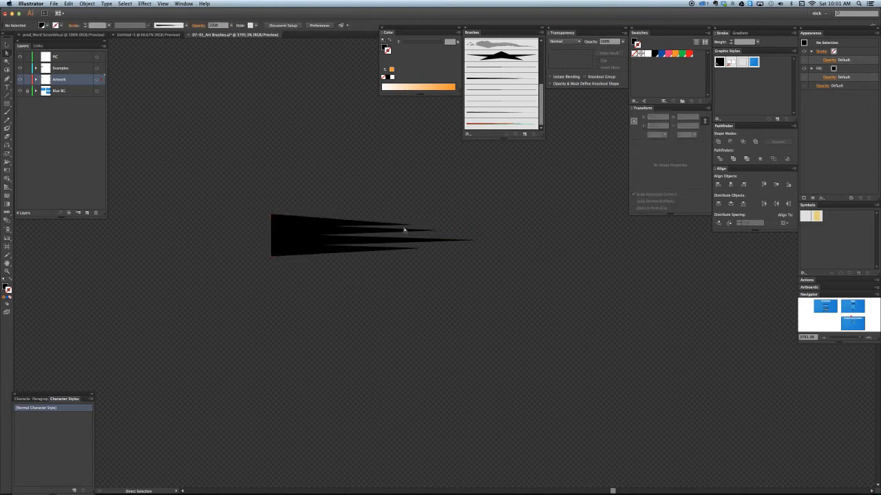
# Step: Reduce the black tint of the wedge's top sliver to dark gray, the second to middle gray and the lowest to light gray
pyautogui.click(351, 226)
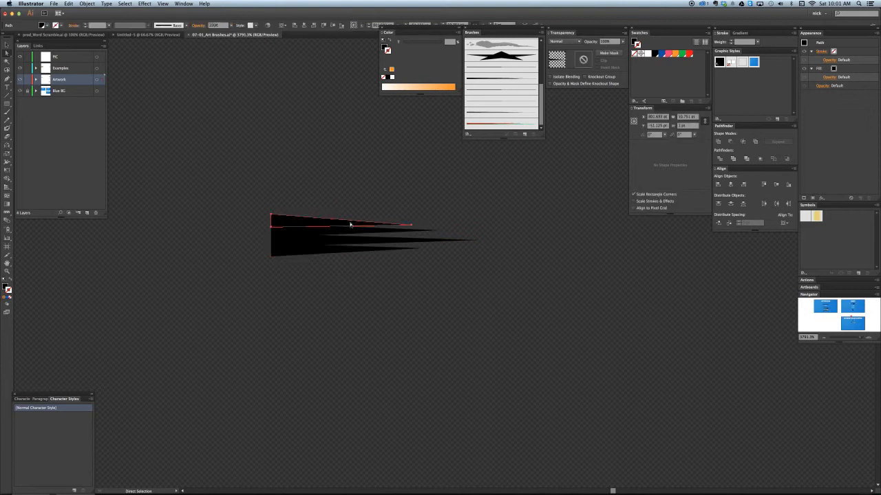
pyautogui.moveTo(442, 44); pyautogui.dragTo(438, 44)
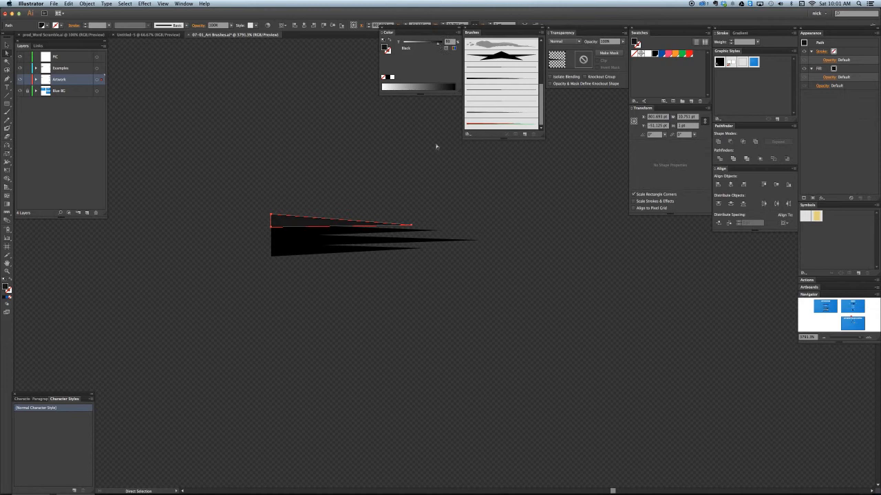
pyautogui.click(410, 230)
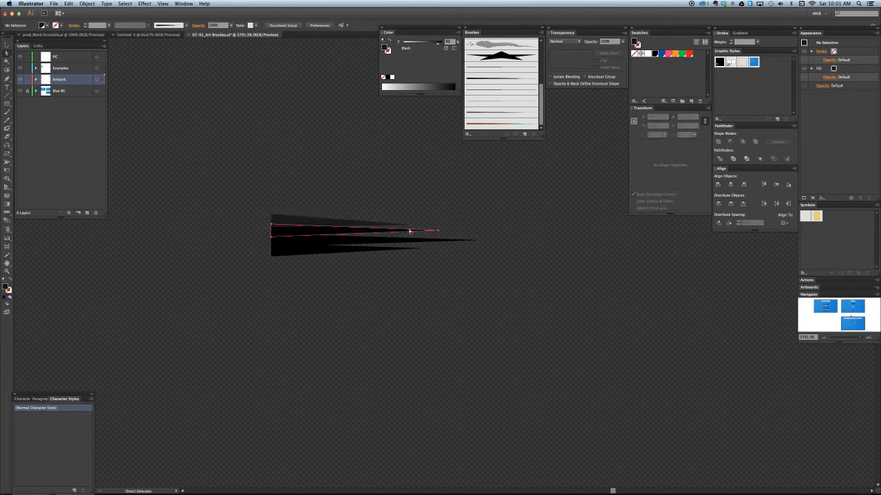
pyautogui.click(410, 230)
pyautogui.moveTo(438, 44); pyautogui.dragTo(422, 44)
pyautogui.click(390, 252)
pyautogui.click(418, 199)
# Step: Replace the Swoosh brush artwork with the gray-tinted wedge, keep Tints colorization and apply the change to existing strokes
pyautogui.press('v')
pyautogui.click(317, 222)
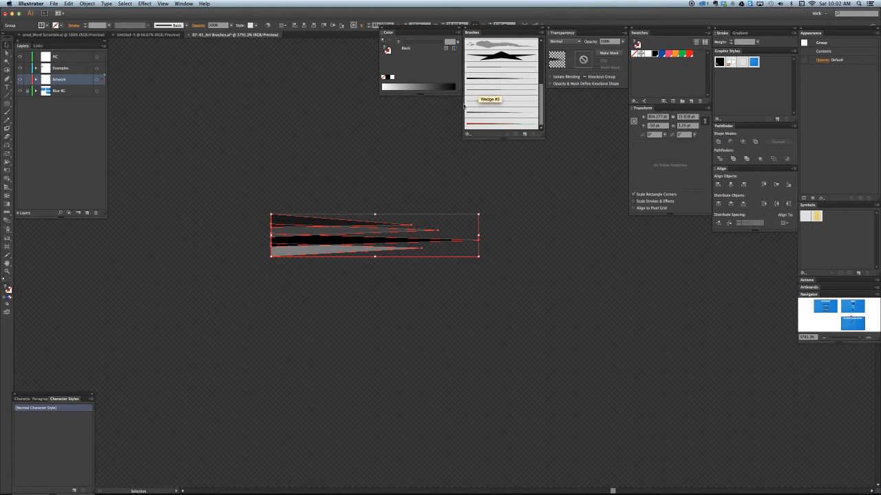
pyautogui.moveTo(349, 222); pyautogui.dragTo(492, 81)
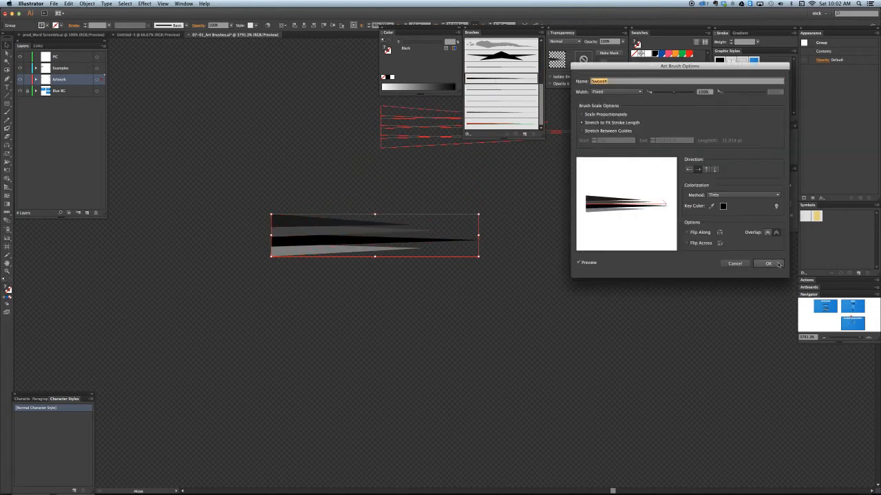
pyautogui.click(770, 264)
pyautogui.click(769, 264)
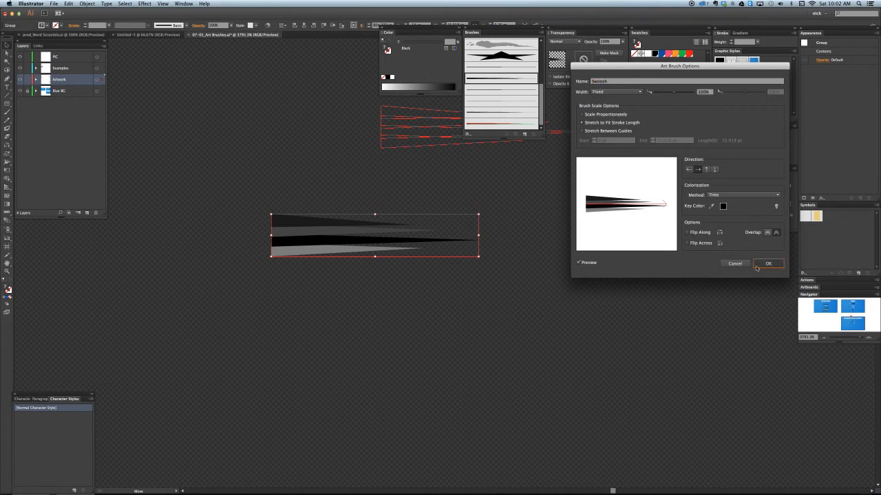
pyautogui.click(657, 185)
# Step: Examine the tints in the orange swoosh beside the white circle at close range, leaving nothing selected
pyautogui.press('super+minus')
pyautogui.press('super+minus')
pyautogui.press('super+minus')
pyautogui.press('super+minus')
pyautogui.press('super+minus')
pyautogui.press('super+minus')
pyautogui.press('super+minus')
pyautogui.press('super+minus')
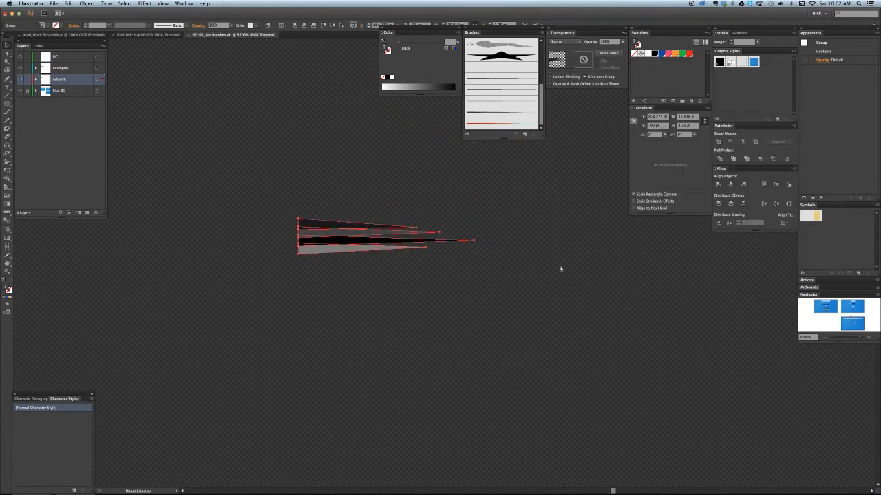
pyautogui.moveTo(549, 315)
pyautogui.mouseDown()
pyautogui.moveTo(549, 276)
pyautogui.moveTo(502, 140)
pyautogui.mouseUp()
pyautogui.moveTo(541, 354); pyautogui.dragTo(496, 251)
pyautogui.moveTo(553, 309)
pyautogui.mouseDown()
pyautogui.moveTo(455, 214)
pyautogui.moveTo(404, 198)
pyautogui.mouseUp()
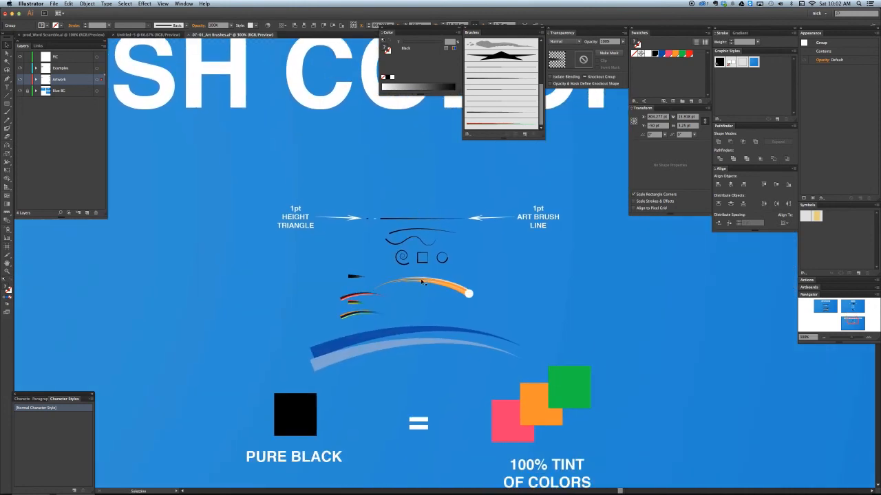
pyautogui.press('z')
pyautogui.moveTo(330, 249); pyautogui.dragTo(525, 317)
pyautogui.press('a')
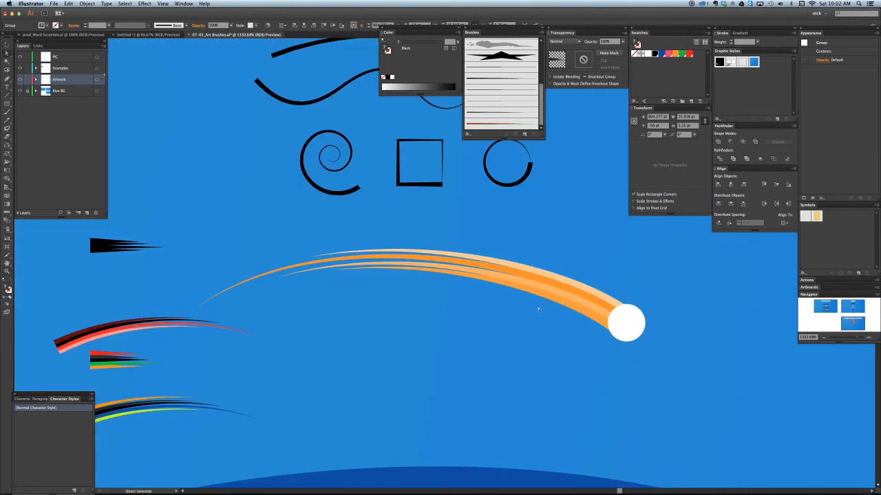
pyautogui.click(556, 337)
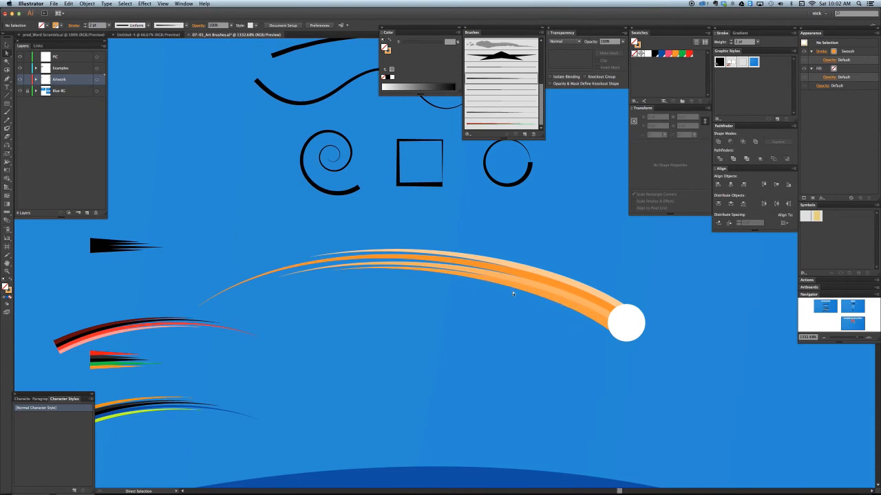
# Step: View the whole Art Brush Color Control artboard with its swoosh examples and color squares
pyautogui.press('v')
pyautogui.press('super+minus')
pyautogui.press('super+minus')
pyautogui.press('super+minus')
pyautogui.press('super+minus')
pyautogui.press('super+minus')
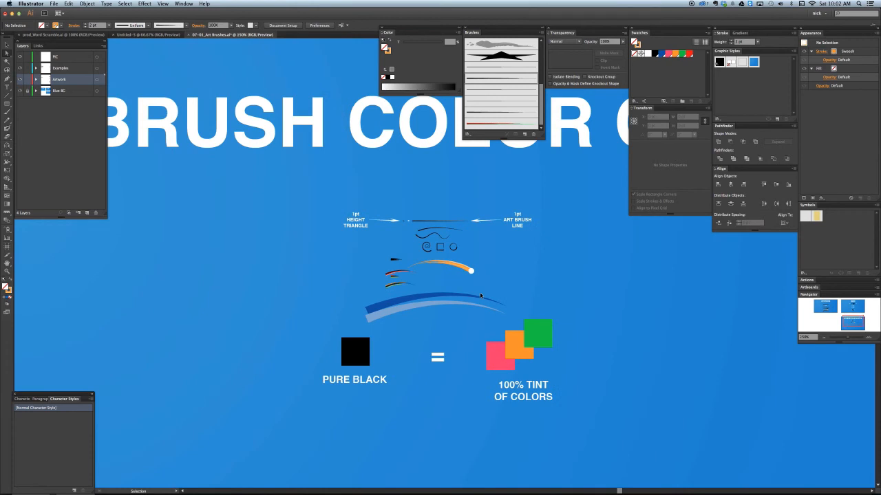
pyautogui.press('super+minus')
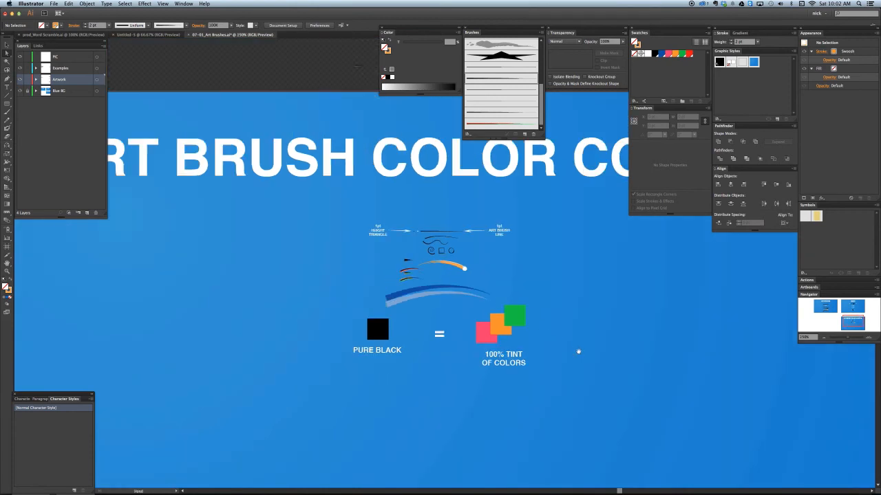
pyautogui.moveTo(578, 352); pyautogui.dragTo(558, 340)
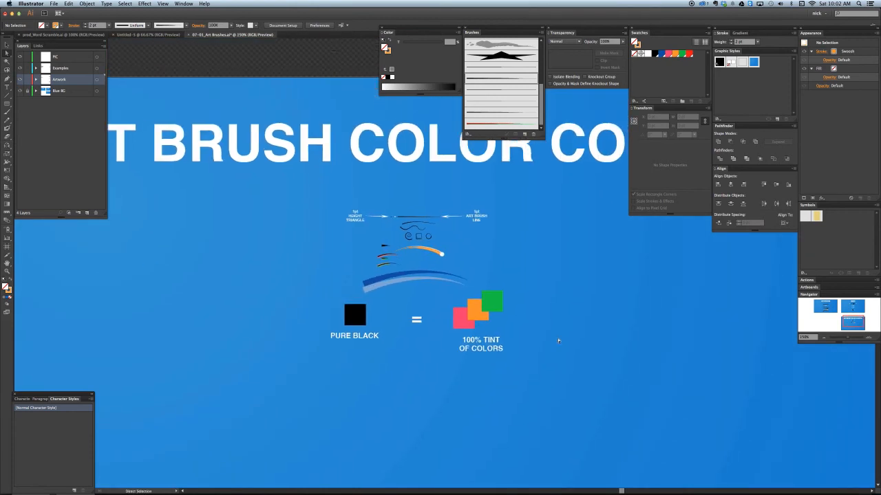
pyautogui.press('super+minus')
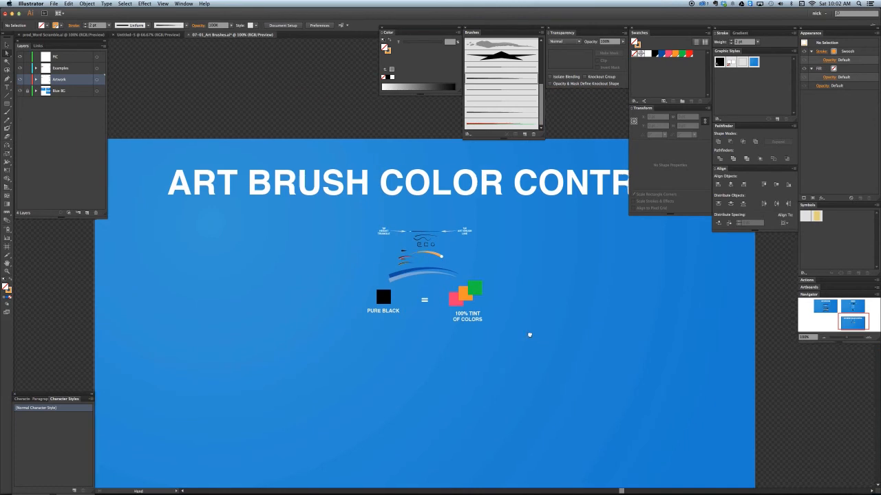
pyautogui.moveTo(529, 334); pyautogui.dragTo(508, 328)
pyautogui.press('super+minus')
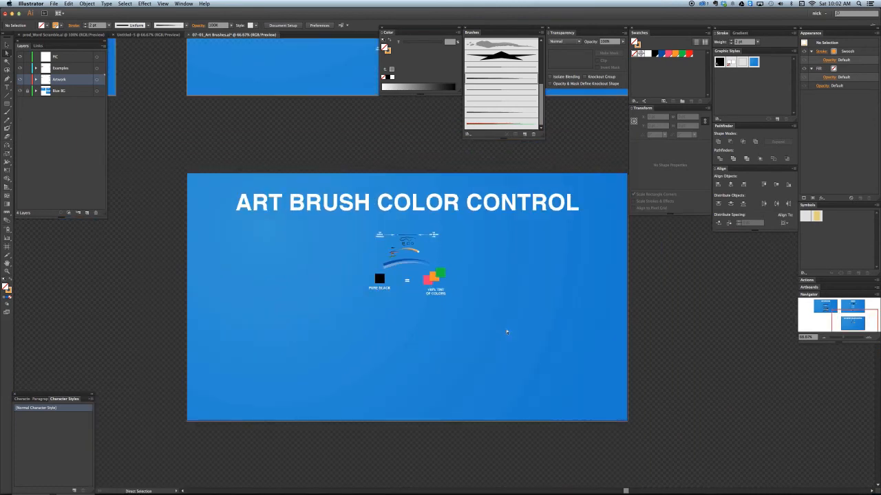